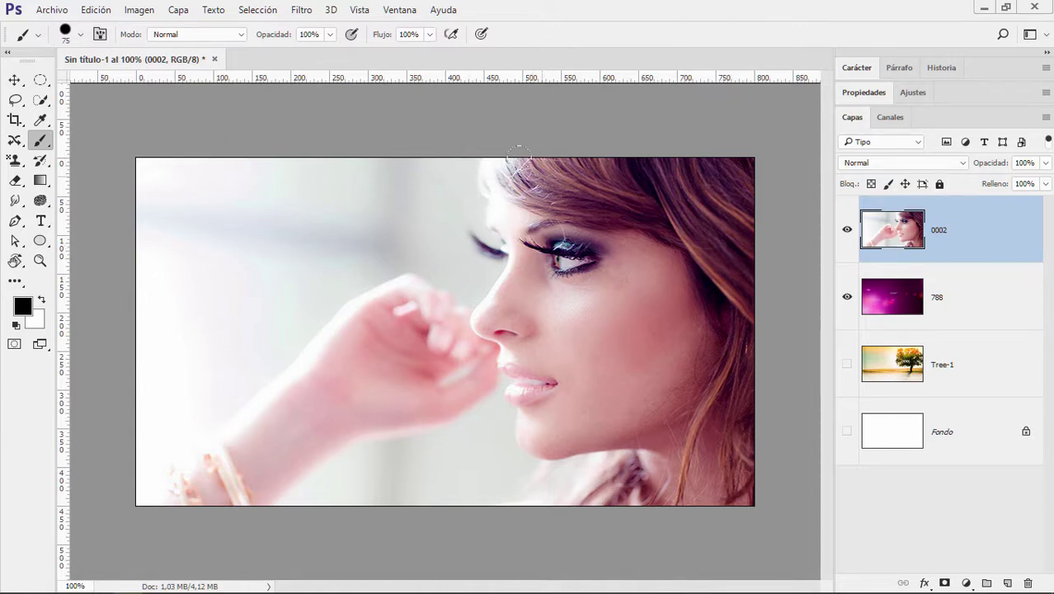
- Turn the Tree-1 layer's visibility back on in the Layers panel
{"action": "left_click", "coordinate": [847, 363]}
{"action": "left_click", "coordinate": [140, 10]}
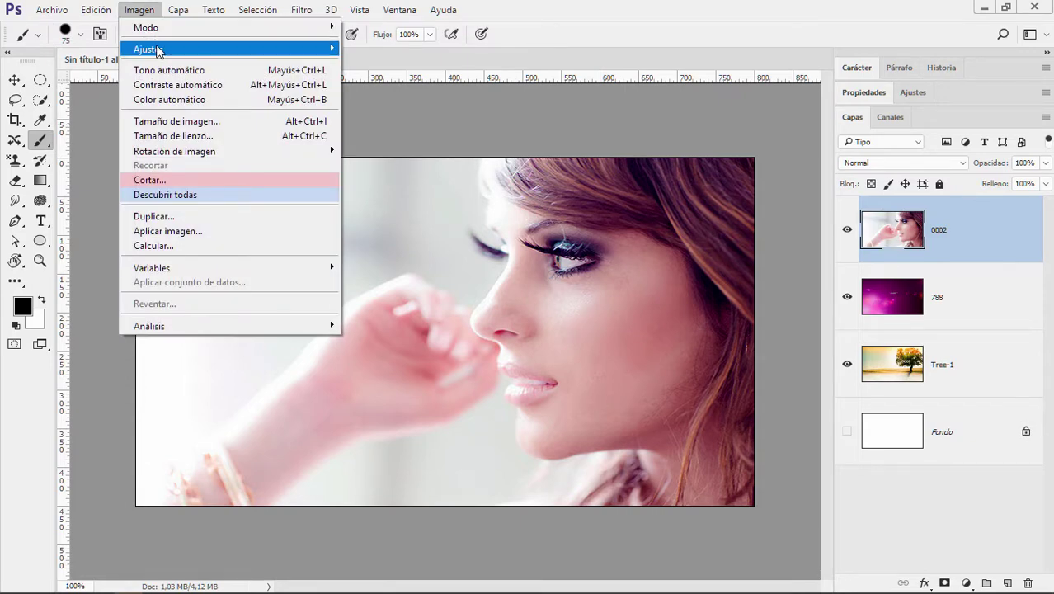
{"action": "mouse_move", "coordinate": [148, 50]}
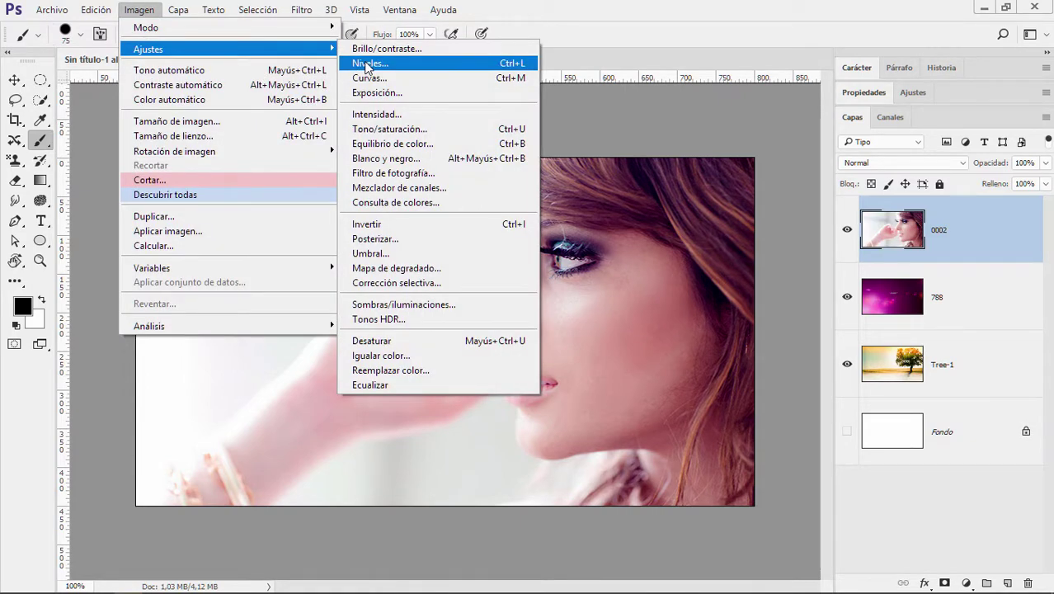
{"action": "left_click", "coordinate": [367, 63]}
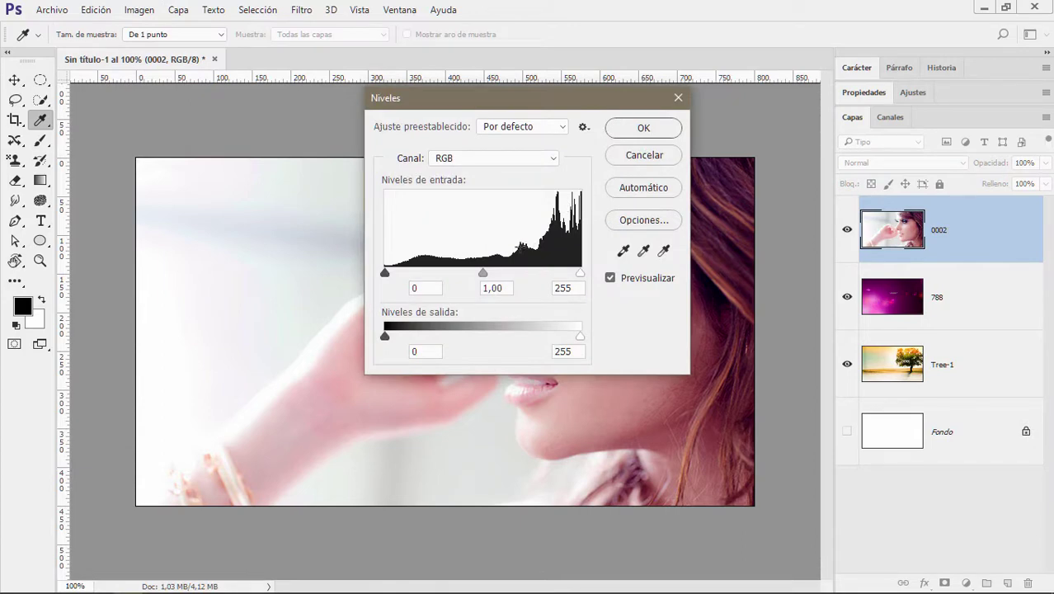
{"action": "left_click_drag", "start_coordinate": [482, 273], "coordinate": [556, 273]}
{"action": "key", "text": "b"}
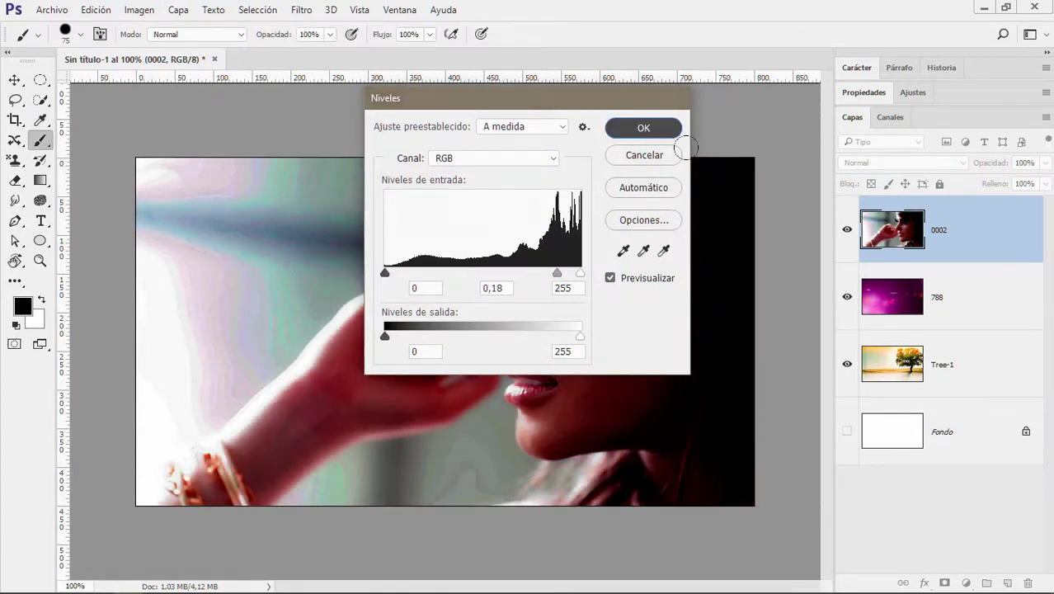
{"action": "left_click", "coordinate": [643, 127]}
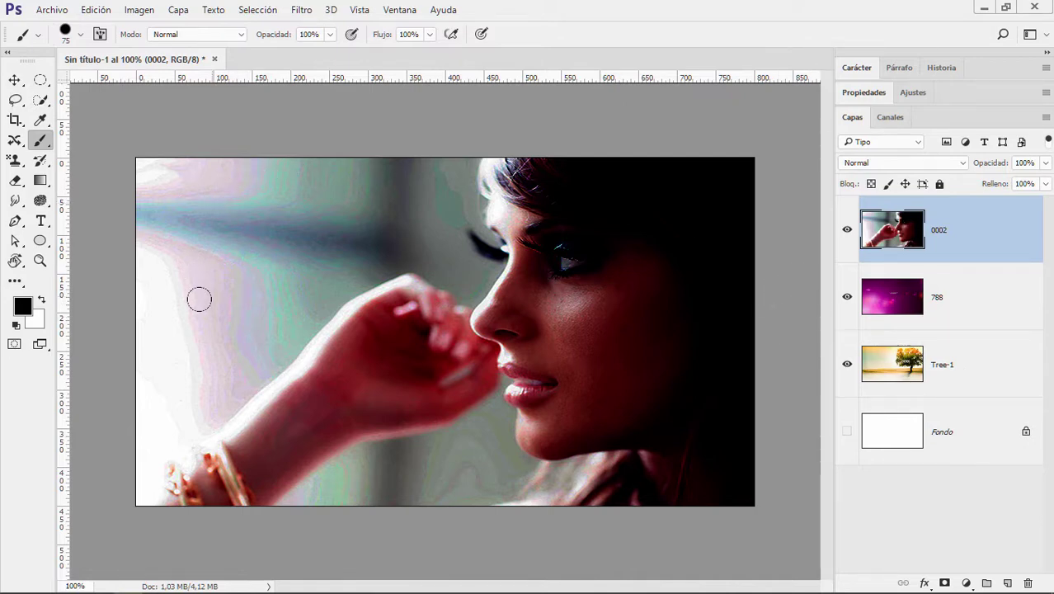
{"action": "key", "text": "ctrl+z"}
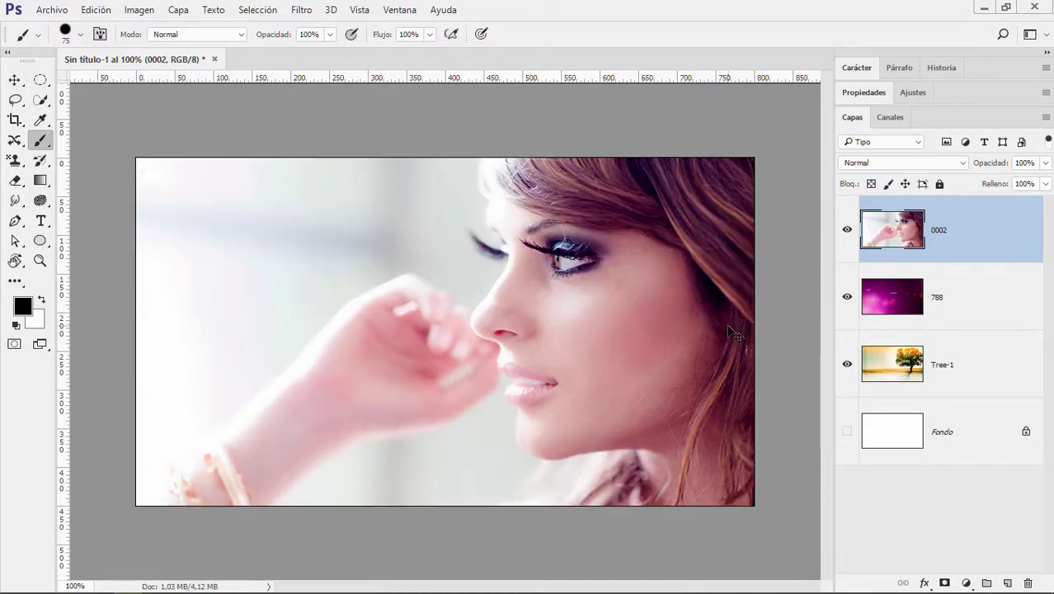
- Add a Levels layer clipped to portrait 0002 with midtones darkened to 0,25
{"action": "left_click", "coordinate": [912, 92]}
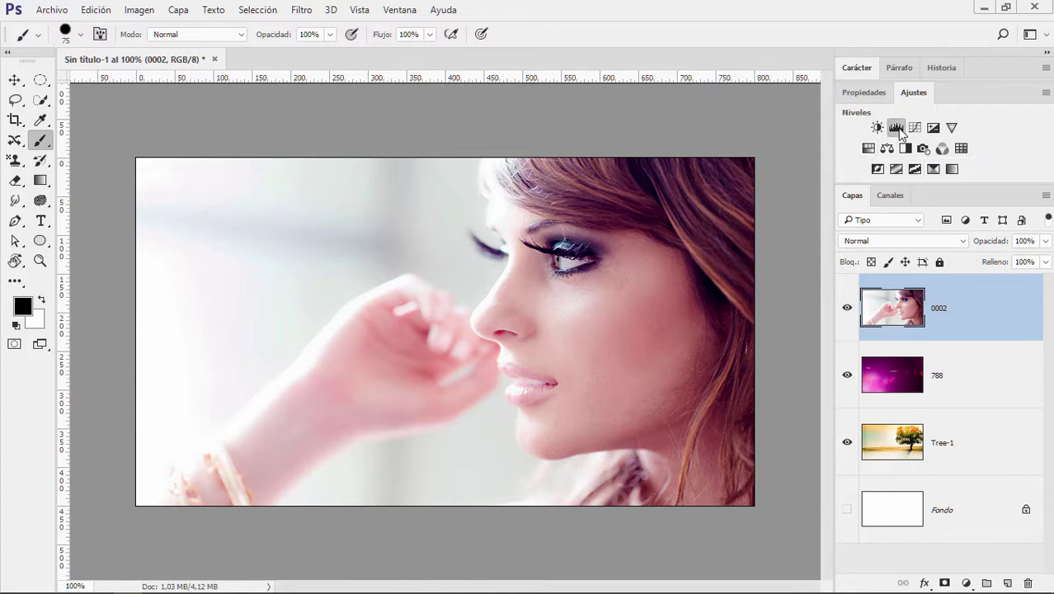
{"action": "left_click", "coordinate": [897, 128]}
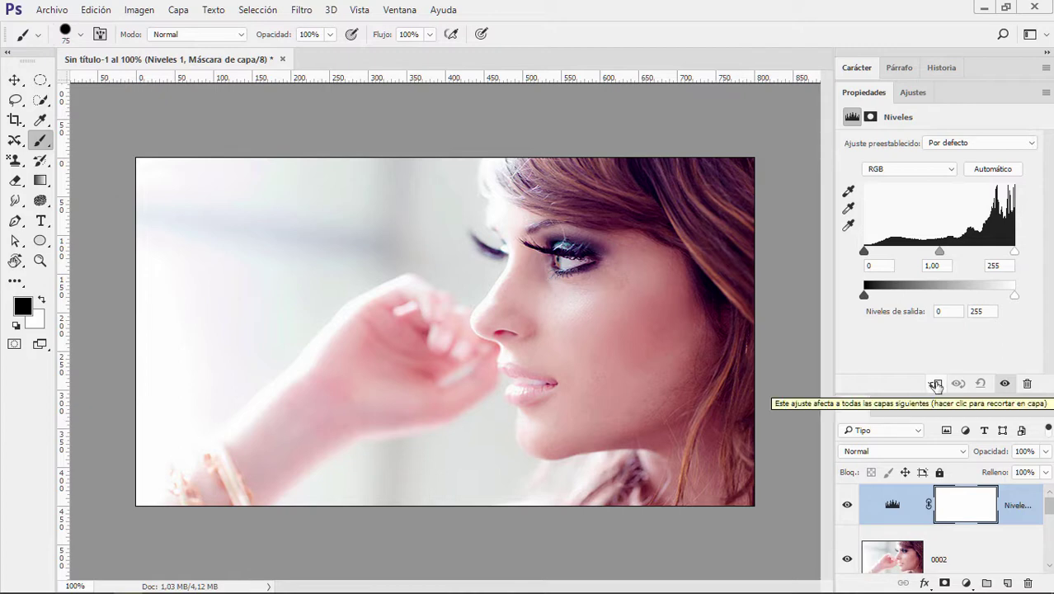
{"action": "left_click", "coordinate": [936, 385]}
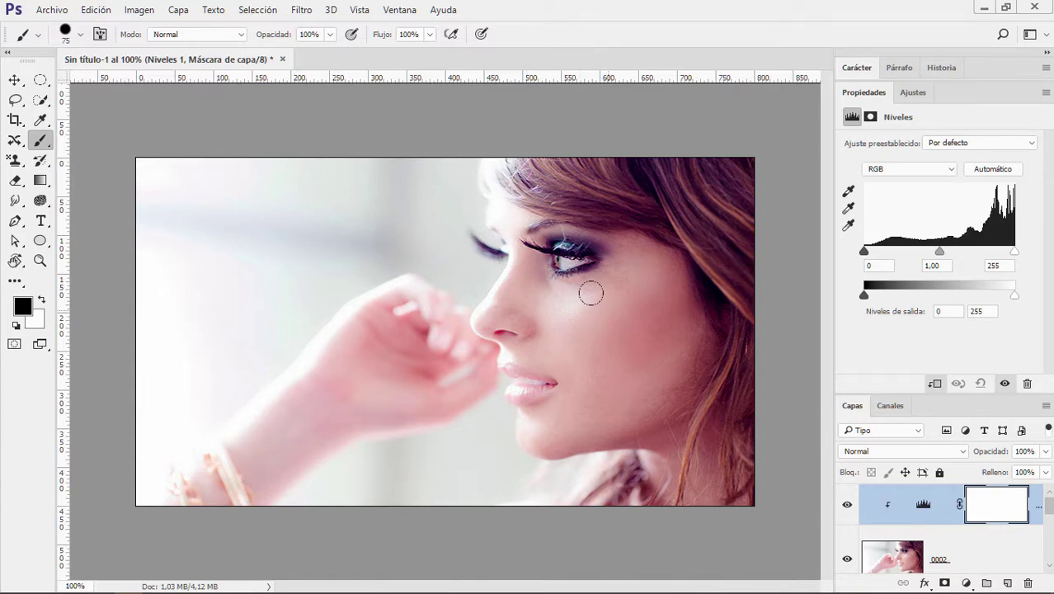
{"action": "left_click_drag", "start_coordinate": [940, 252], "coordinate": [989, 251]}
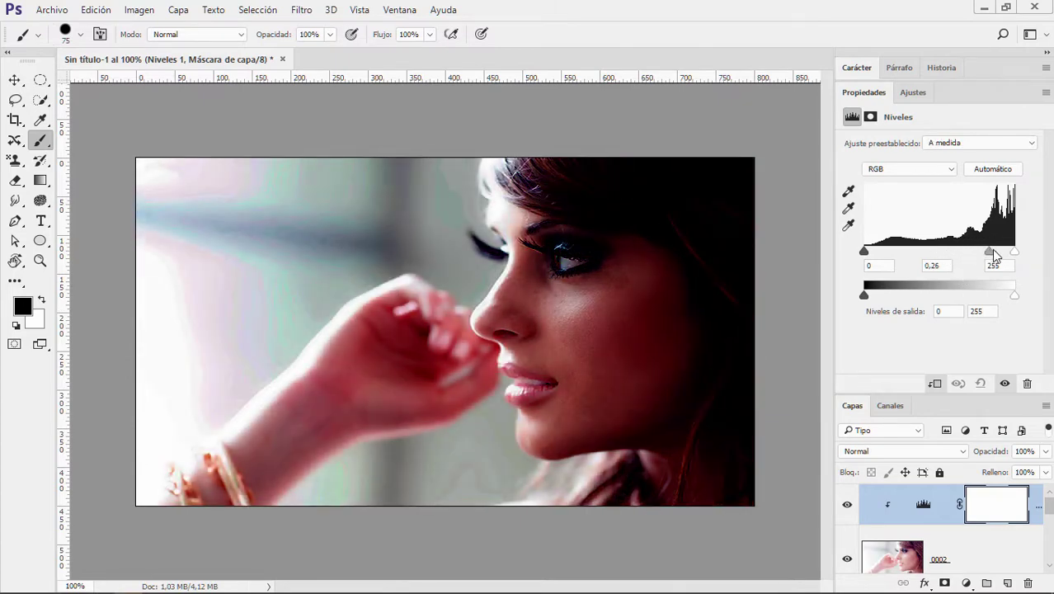
{"action": "left_click_drag", "start_coordinate": [993, 255], "coordinate": [991, 253]}
{"action": "double_click", "coordinate": [871, 94]}
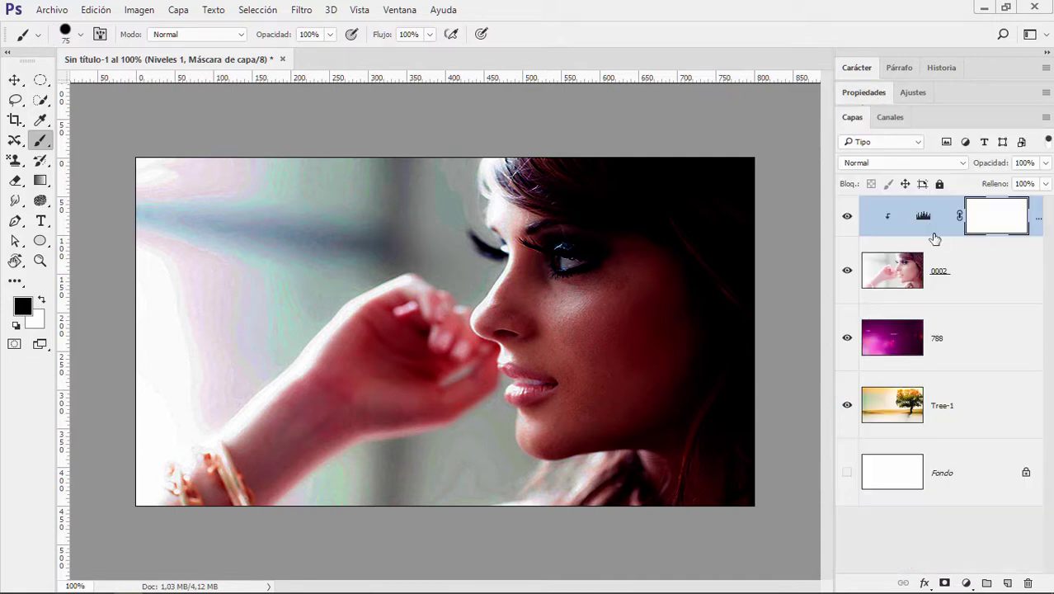
{"action": "left_click", "coordinate": [983, 276]}
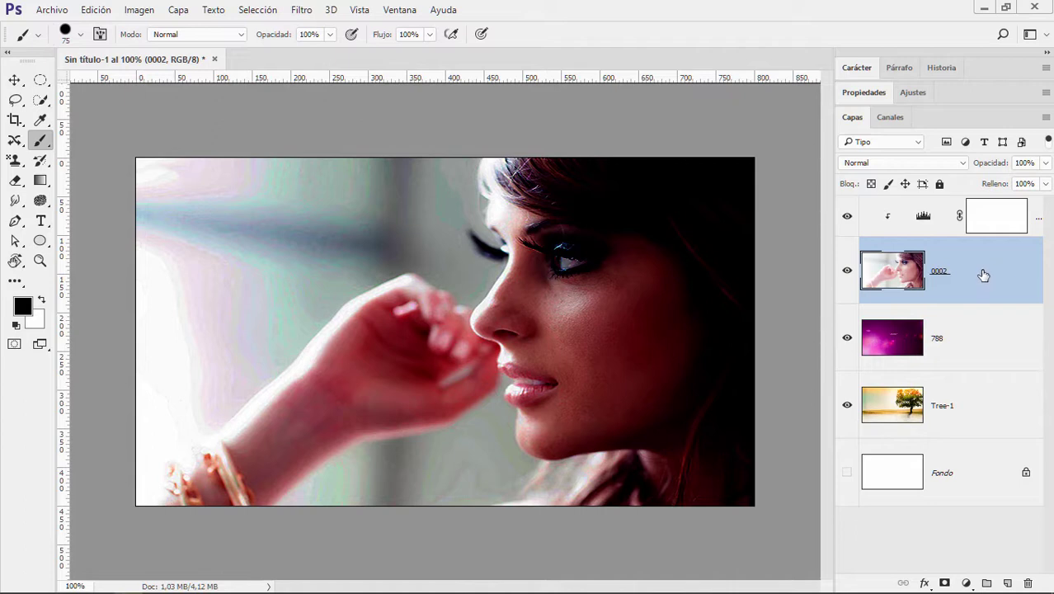
{"action": "left_click", "coordinate": [990, 345]}
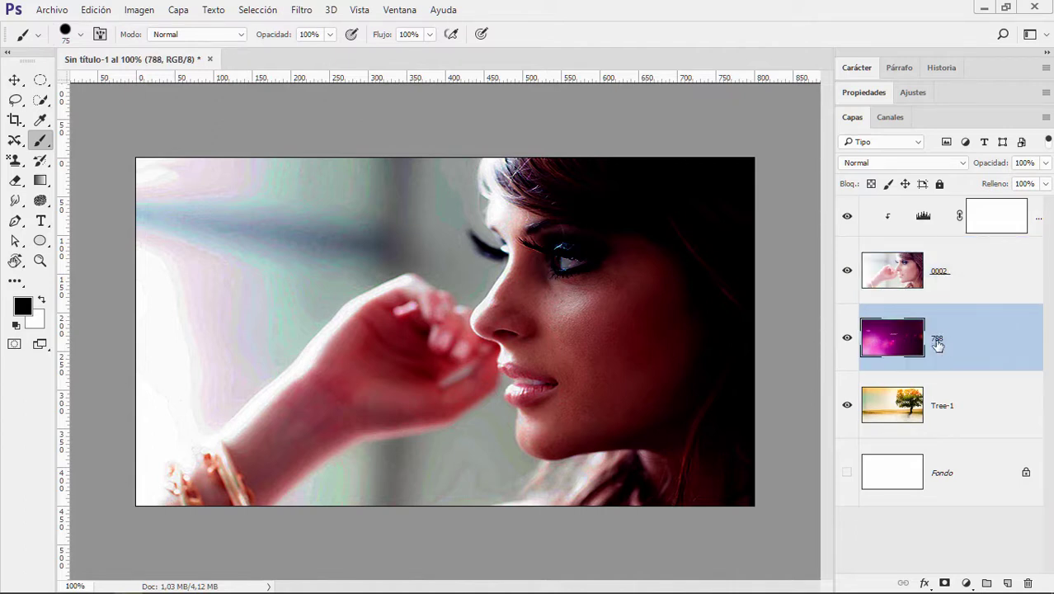
{"action": "left_click", "coordinate": [846, 272]}
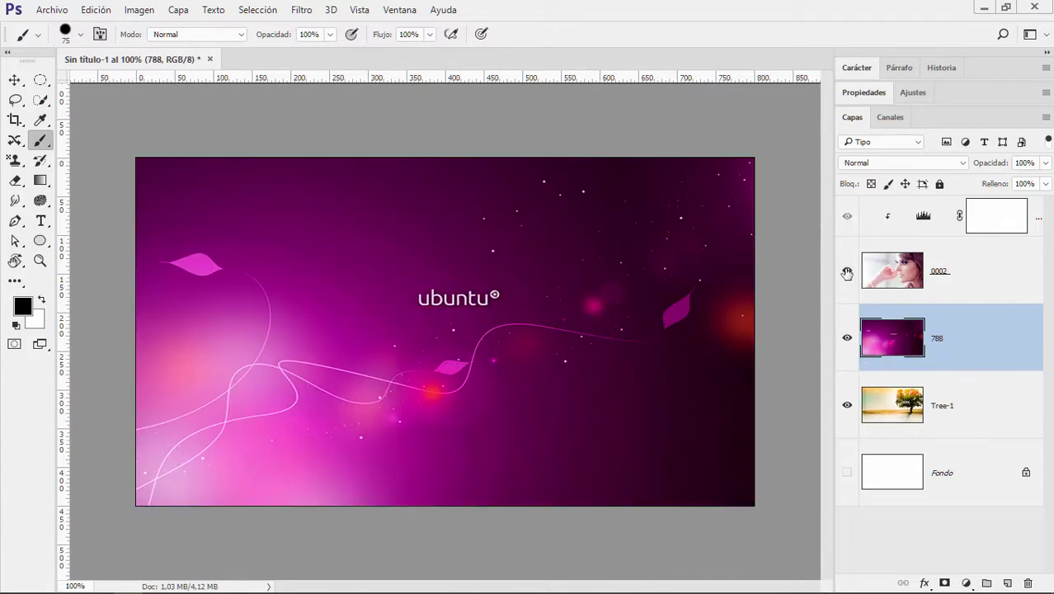
{"action": "left_click", "coordinate": [846, 272]}
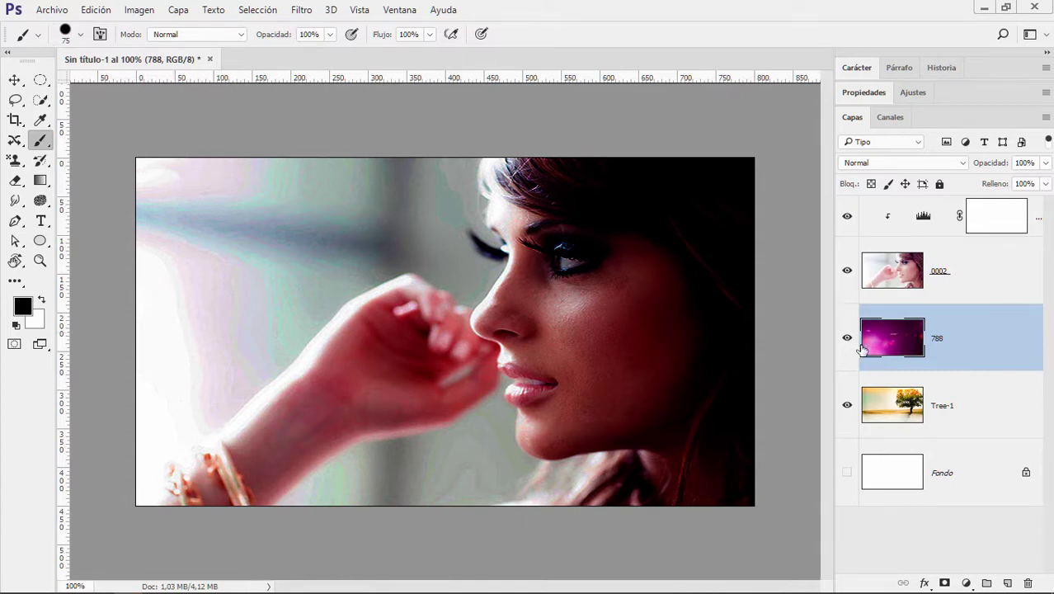
{"action": "left_click", "coordinate": [992, 220]}
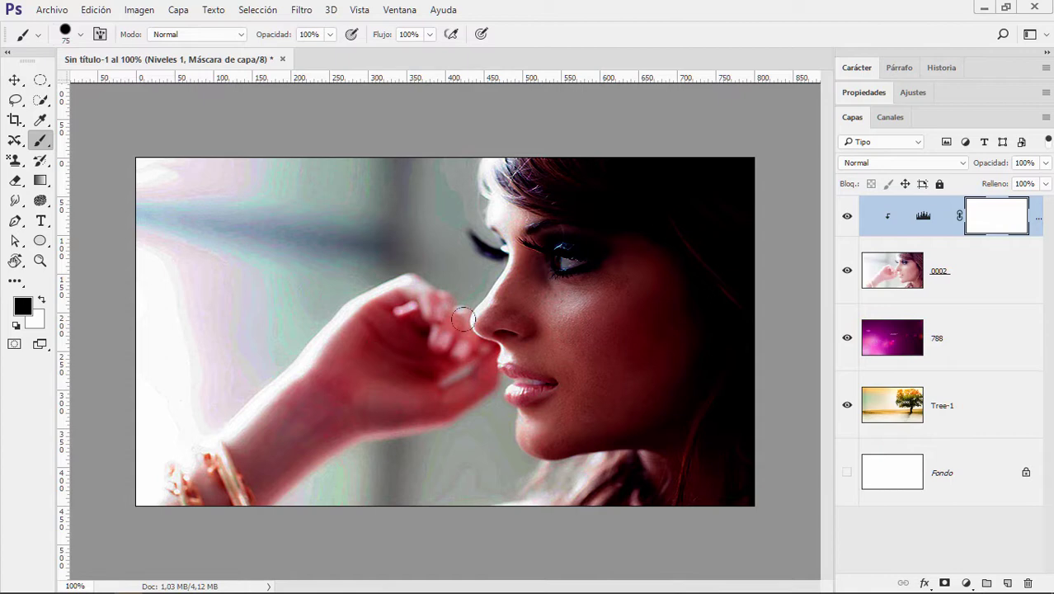
- Paint black on the Niveles 1 mask over the upper background, checking the layers beneath
{"action": "mouse_move", "coordinate": [409, 144]}
{"action": "left_mouse_down"}
{"action": "mouse_move", "coordinate": [360, 167]}
{"action": "mouse_move", "coordinate": [387, 163]}
{"action": "left_mouse_up"}
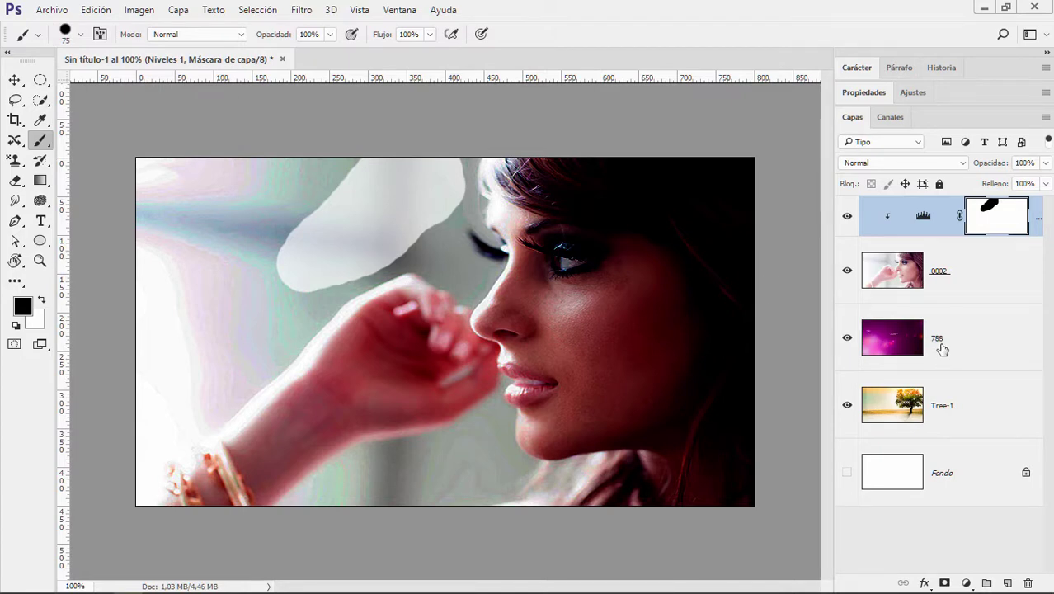
{"action": "left_click", "coordinate": [847, 271]}
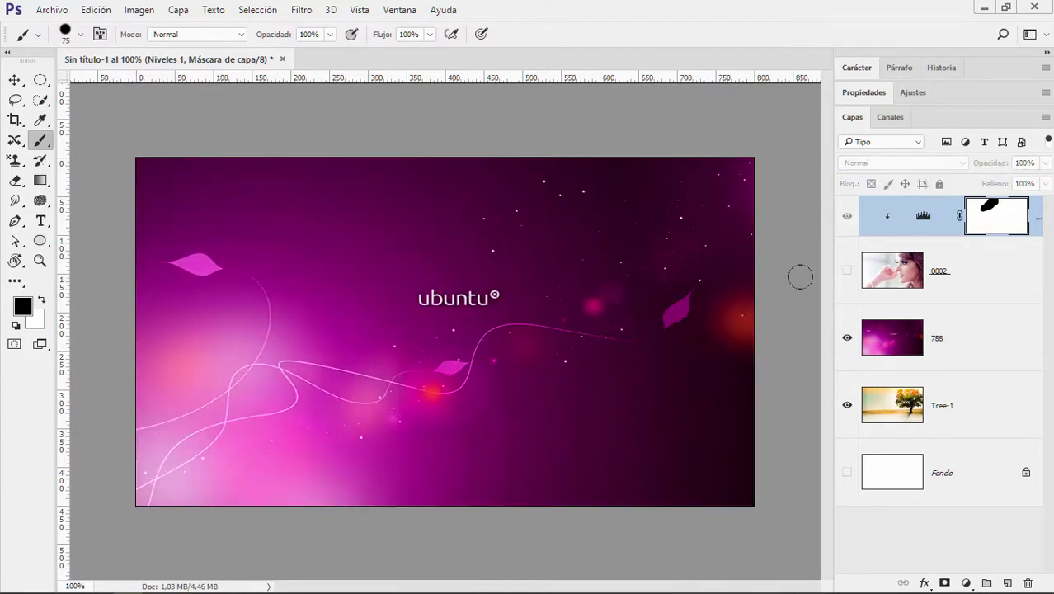
{"action": "left_click", "coordinate": [846, 271]}
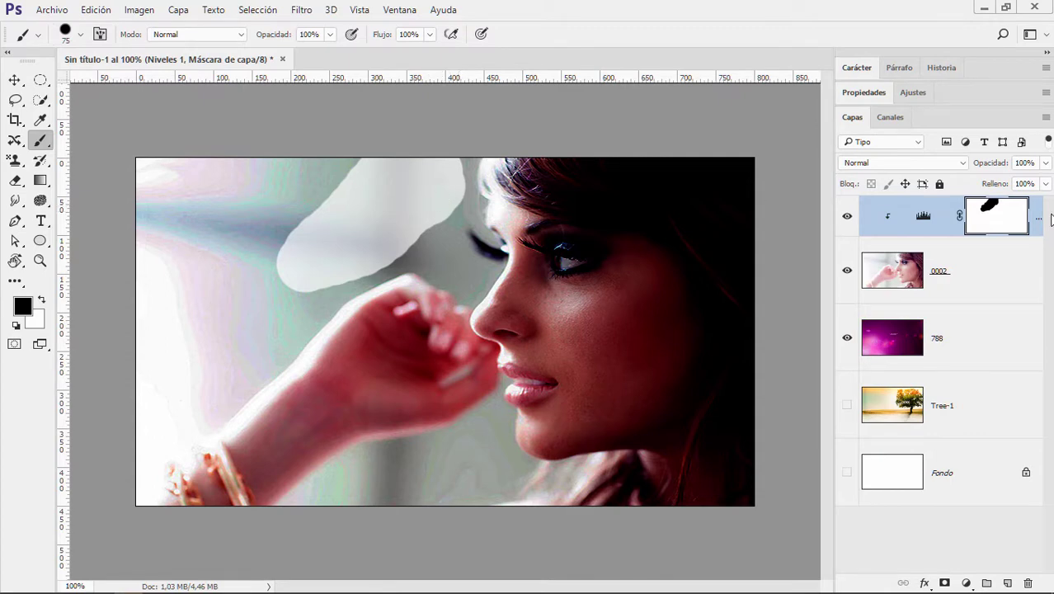
{"action": "left_click", "coordinate": [847, 405]}
- Mask the left background and clean grey halos around cheek, hair, chin, hand and wrist
{"action": "mouse_move", "coordinate": [334, 139]}
{"action": "left_mouse_down"}
{"action": "mouse_move", "coordinate": [239, 238]}
{"action": "mouse_move", "coordinate": [199, 154]}
{"action": "mouse_move", "coordinate": [122, 183]}
{"action": "mouse_move", "coordinate": [165, 200]}
{"action": "mouse_move", "coordinate": [171, 242]}
{"action": "mouse_move", "coordinate": [249, 260]}
{"action": "mouse_move", "coordinate": [200, 334]}
{"action": "left_mouse_up"}
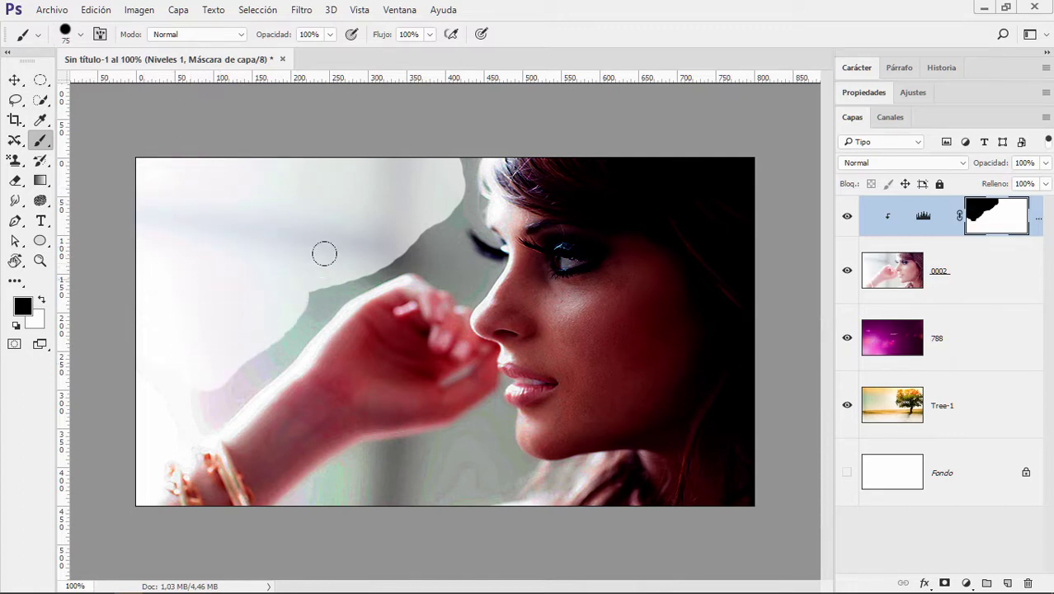
{"action": "mouse_move", "coordinate": [325, 249]}
{"action": "left_mouse_down"}
{"action": "mouse_move", "coordinate": [258, 316]}
{"action": "mouse_move", "coordinate": [132, 393]}
{"action": "mouse_move", "coordinate": [226, 331]}
{"action": "mouse_move", "coordinate": [139, 428]}
{"action": "mouse_move", "coordinate": [287, 493]}
{"action": "mouse_move", "coordinate": [384, 452]}
{"action": "mouse_move", "coordinate": [463, 442]}
{"action": "mouse_move", "coordinate": [401, 475]}
{"action": "mouse_move", "coordinate": [284, 499]}
{"action": "left_mouse_up"}
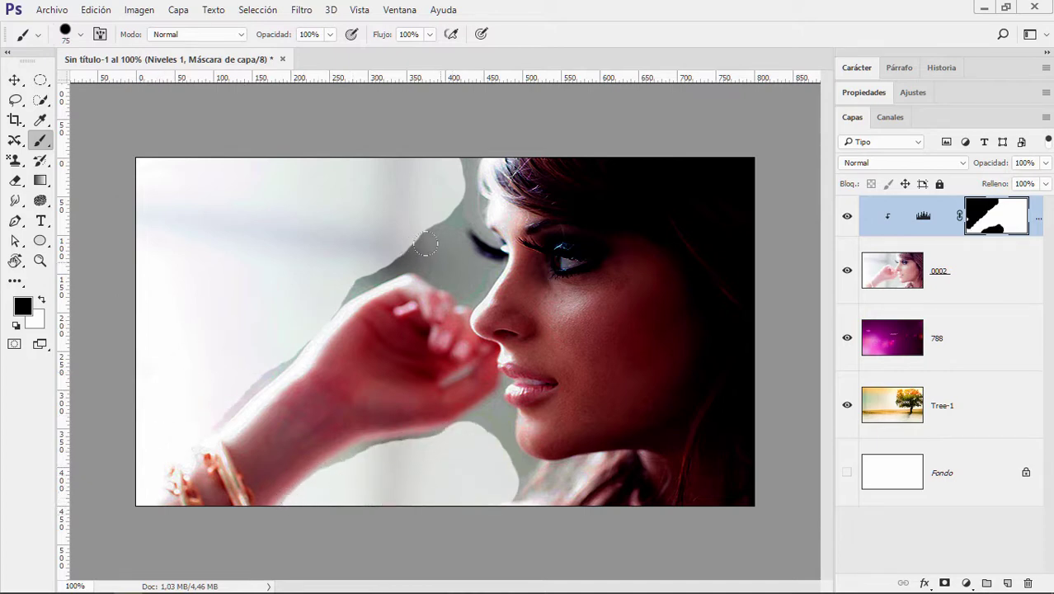
{"action": "mouse_move", "coordinate": [425, 244]}
{"action": "left_mouse_down"}
{"action": "mouse_move", "coordinate": [384, 272]}
{"action": "mouse_move", "coordinate": [266, 302]}
{"action": "mouse_move", "coordinate": [209, 361]}
{"action": "left_mouse_up"}
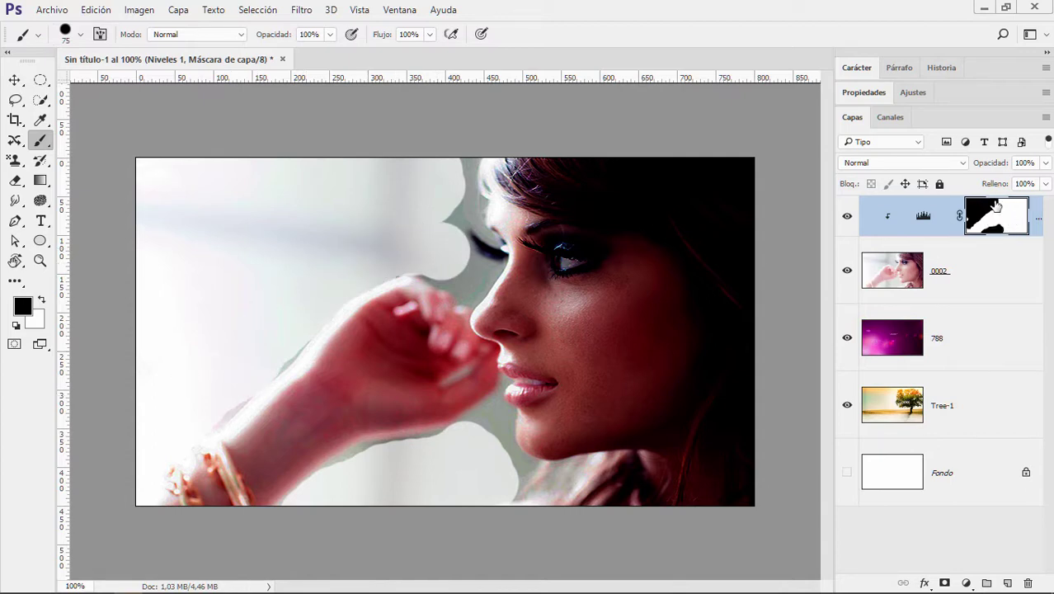
{"action": "mouse_move", "coordinate": [460, 150]}
{"action": "left_mouse_down"}
{"action": "mouse_move", "coordinate": [435, 154]}
{"action": "mouse_move", "coordinate": [417, 190]}
{"action": "mouse_move", "coordinate": [425, 242]}
{"action": "mouse_move", "coordinate": [459, 278]}
{"action": "mouse_move", "coordinate": [439, 279]}
{"action": "left_mouse_up"}
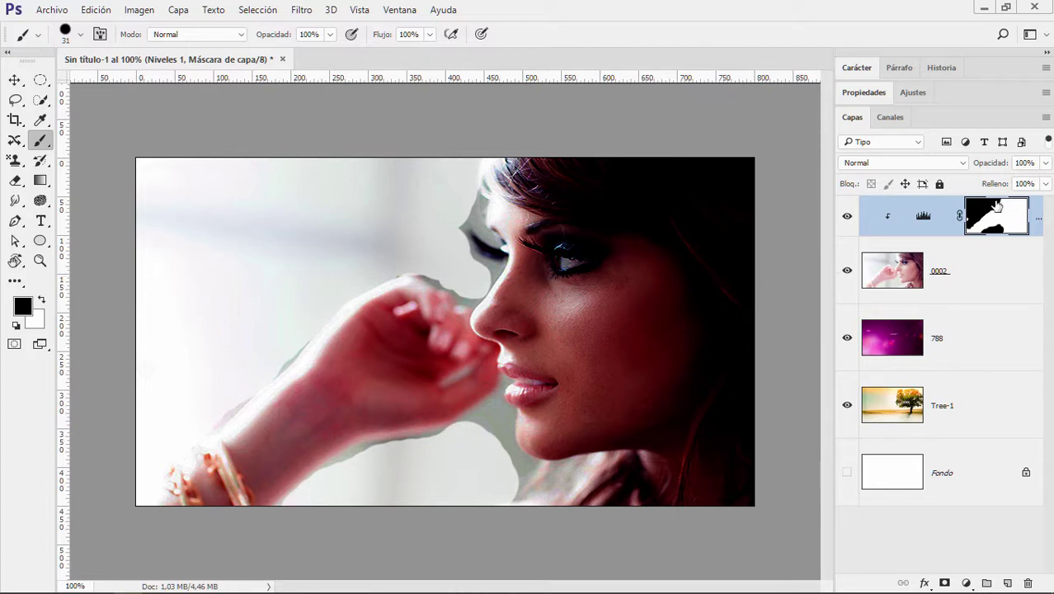
{"action": "mouse_move", "coordinate": [507, 423]}
{"action": "left_mouse_down"}
{"action": "mouse_move", "coordinate": [483, 423]}
{"action": "mouse_move", "coordinate": [513, 475]}
{"action": "mouse_move", "coordinate": [470, 443]}
{"action": "mouse_move", "coordinate": [435, 439]}
{"action": "mouse_move", "coordinate": [367, 447]}
{"action": "mouse_move", "coordinate": [327, 489]}
{"action": "left_mouse_up"}
{"action": "mouse_move", "coordinate": [291, 313]}
{"action": "left_mouse_down"}
{"action": "mouse_move", "coordinate": [270, 360]}
{"action": "mouse_move", "coordinate": [212, 417]}
{"action": "mouse_move", "coordinate": [296, 369]}
{"action": "left_mouse_up"}
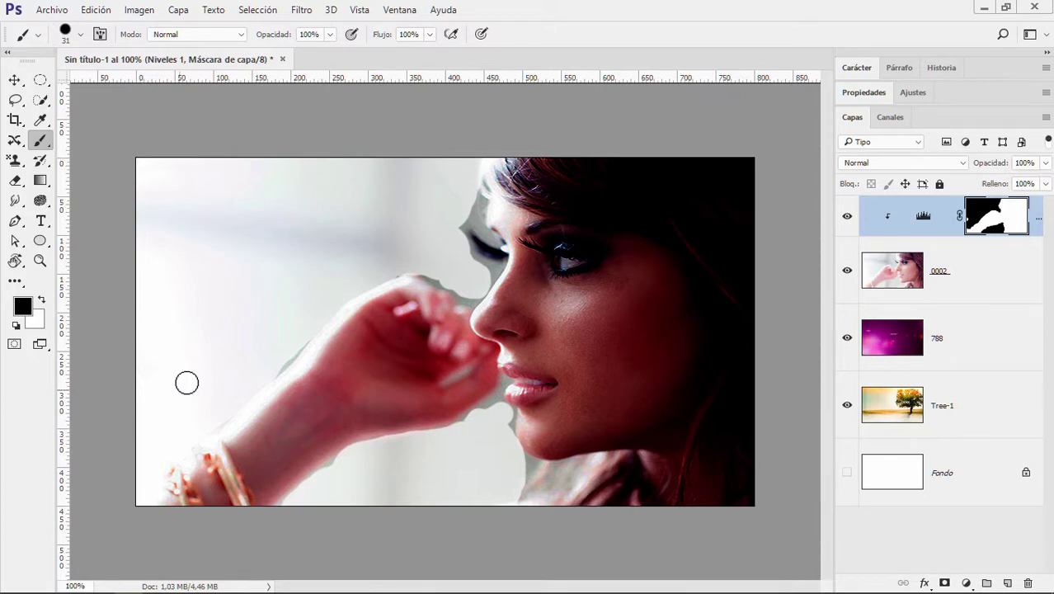
{"action": "left_click_drag", "start_coordinate": [429, 195], "coordinate": [480, 276]}
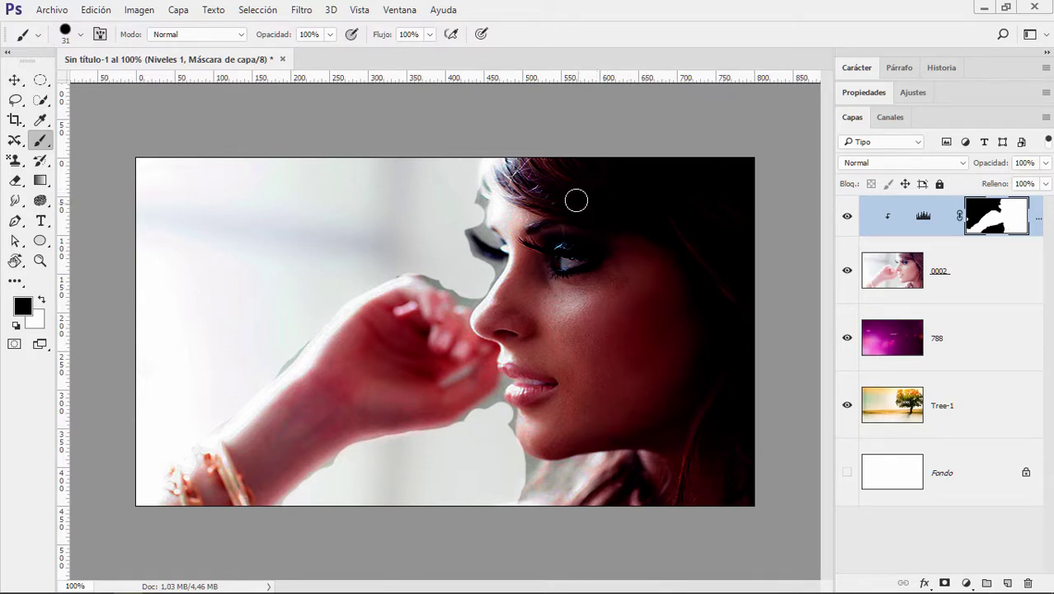
{"action": "left_click", "coordinate": [846, 218]}
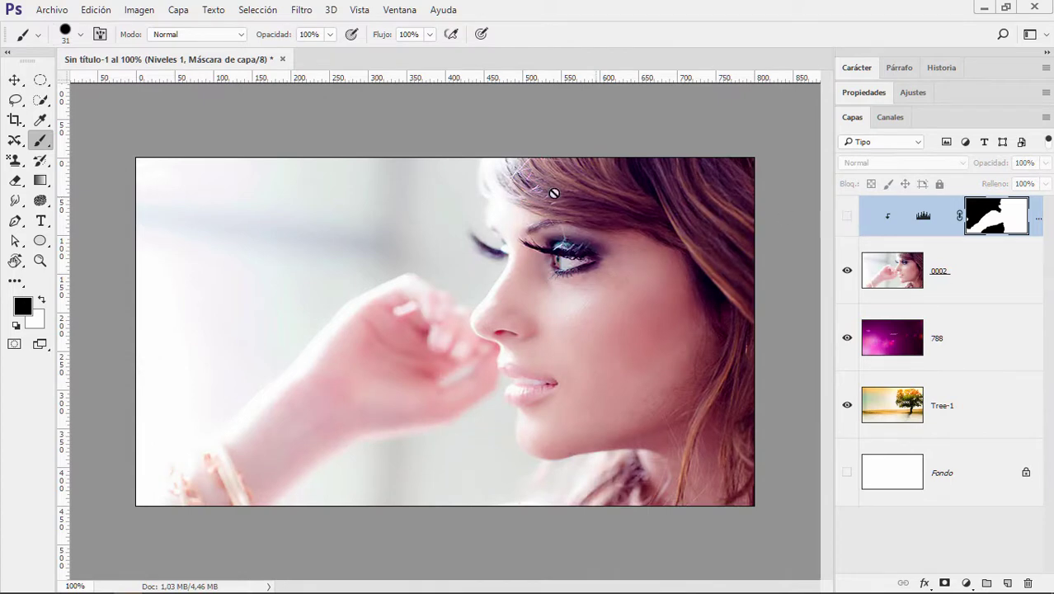
{"action": "left_click", "coordinate": [846, 218]}
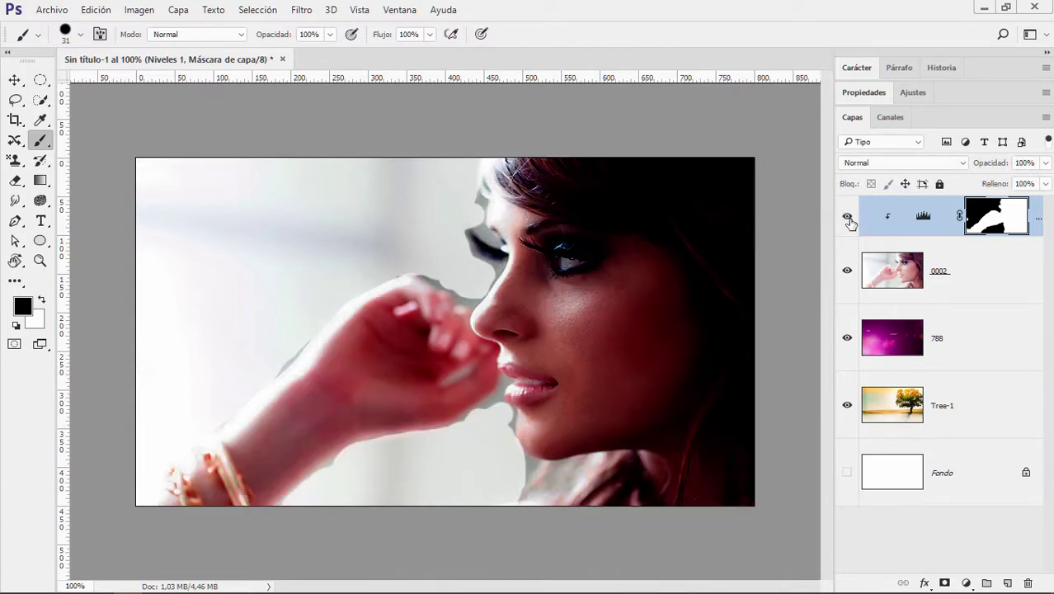
{"action": "left_click", "coordinate": [847, 218]}
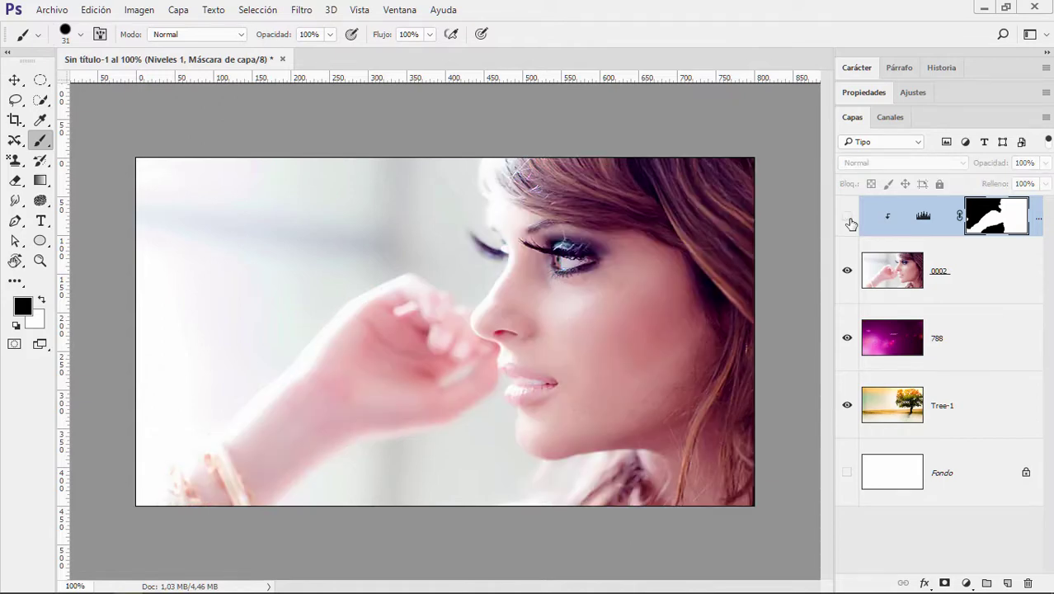
{"action": "left_click", "coordinate": [848, 220]}
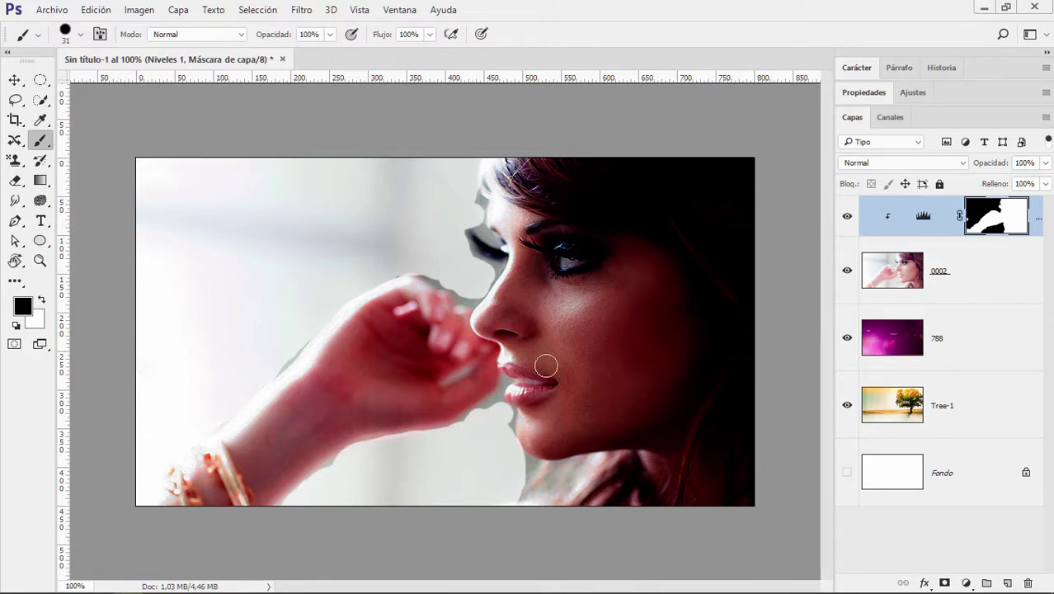
- Target the Niveles 1 settings and move its midtone slider to 0,43
{"action": "left_click", "coordinate": [925, 219]}
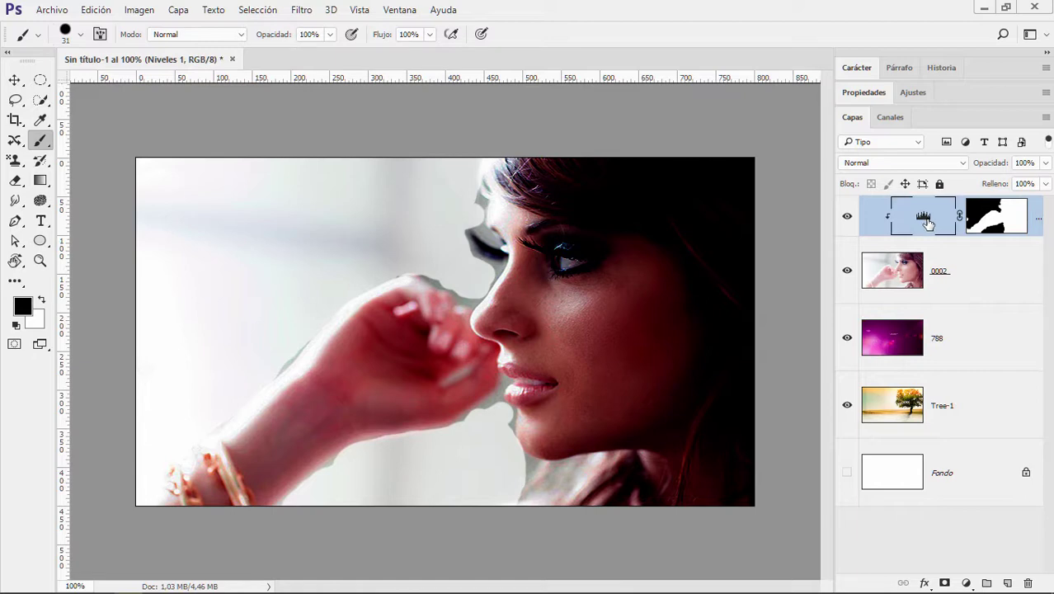
{"action": "left_click", "coordinate": [865, 95]}
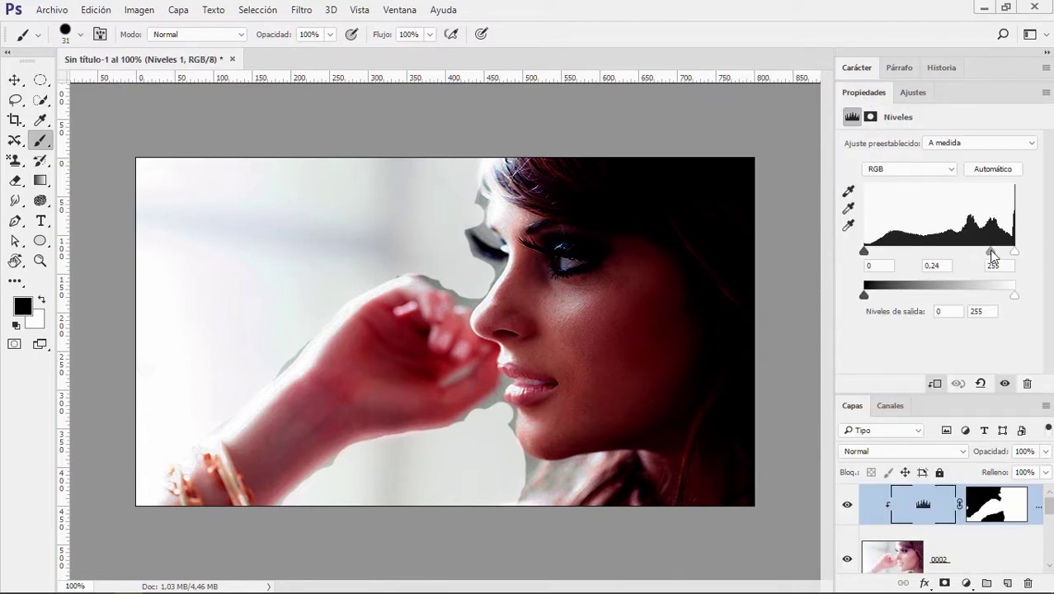
{"action": "mouse_move", "coordinate": [992, 255]}
{"action": "left_mouse_down"}
{"action": "mouse_move", "coordinate": [976, 251]}
{"action": "mouse_move", "coordinate": [990, 254]}
{"action": "left_mouse_up"}
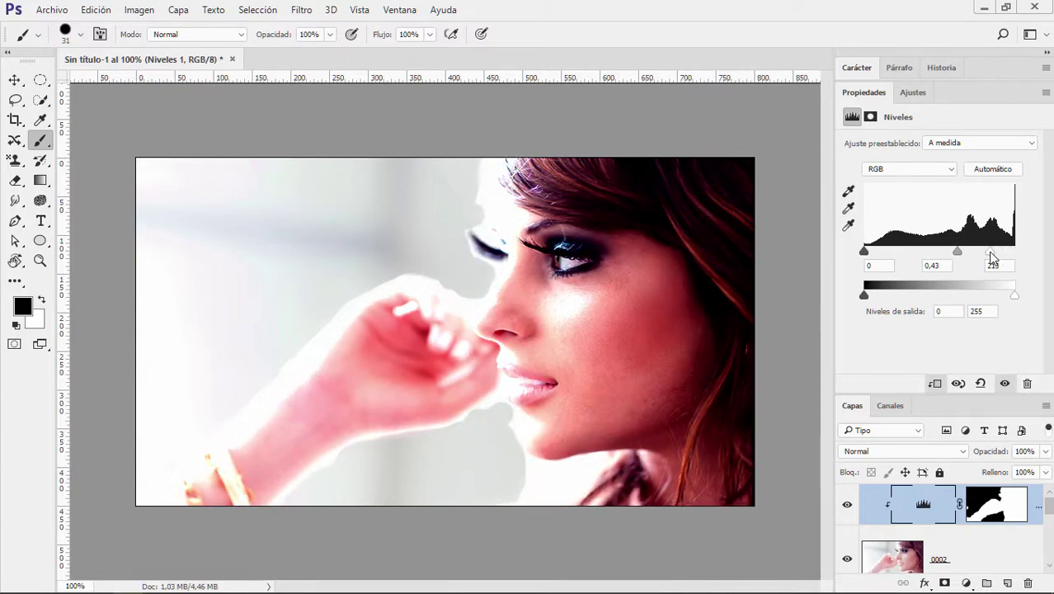
{"action": "left_click", "coordinate": [877, 96]}
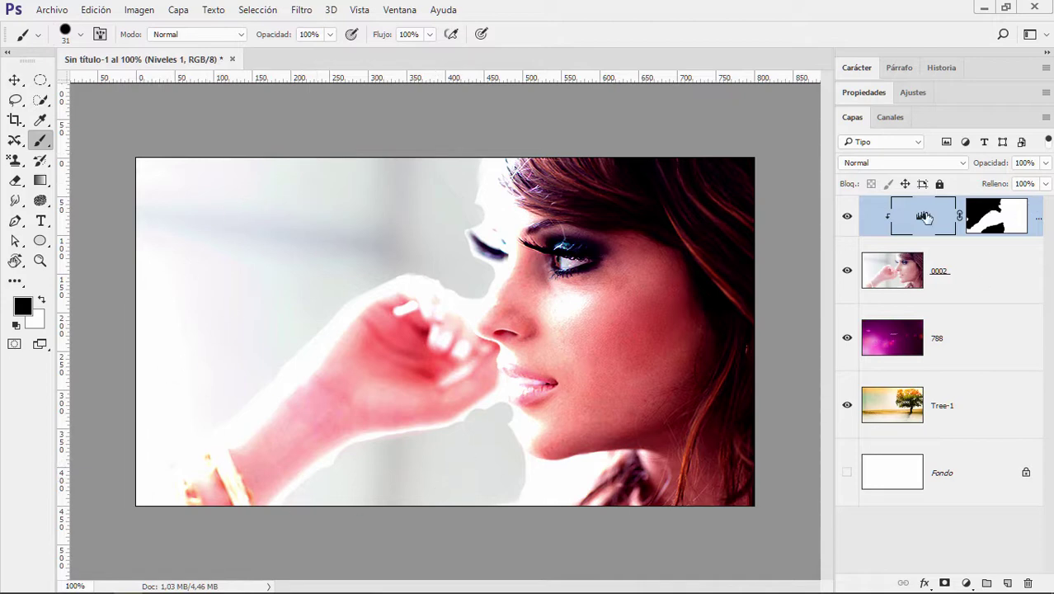
- Compare the image with Niveles 1 hidden, then delete its mask and the layer
{"action": "left_click", "coordinate": [847, 217]}
{"action": "left_click", "coordinate": [847, 218]}
{"action": "left_click", "coordinate": [847, 218]}
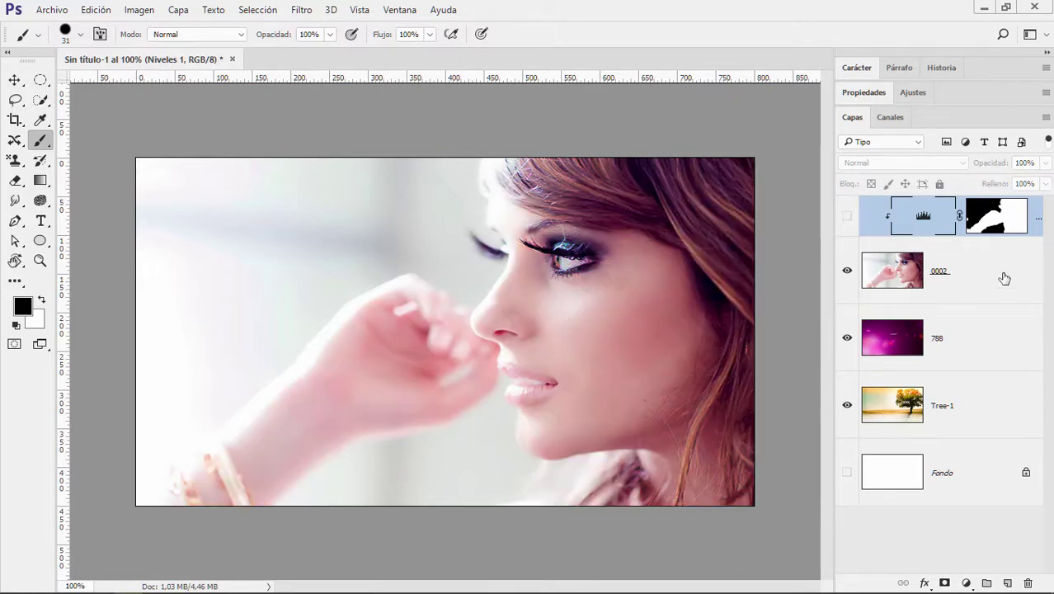
{"action": "left_click", "coordinate": [1005, 277]}
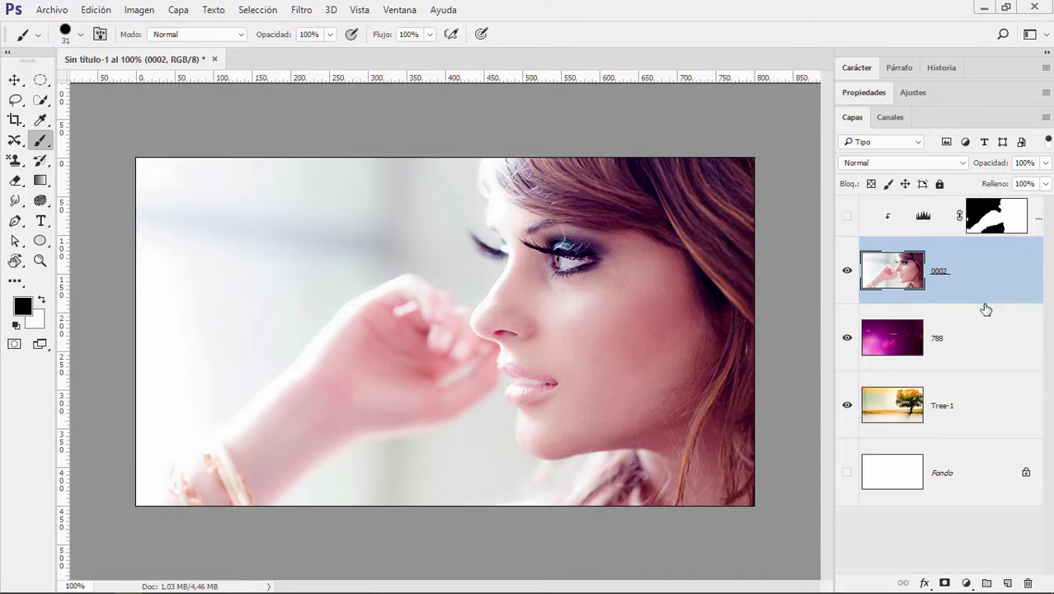
{"action": "left_click", "coordinate": [998, 230]}
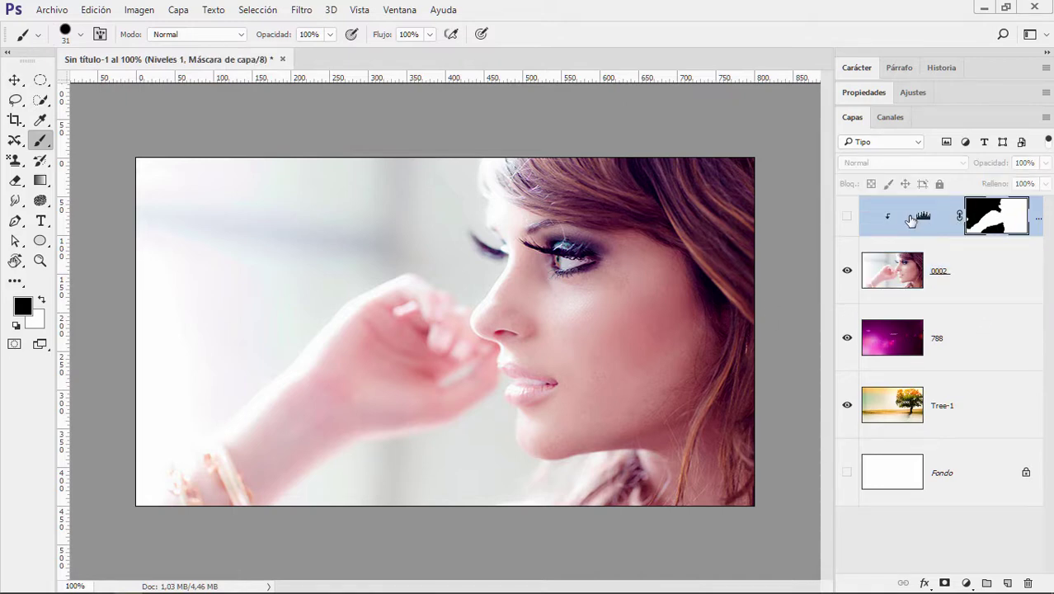
{"action": "left_click", "coordinate": [1029, 582]}
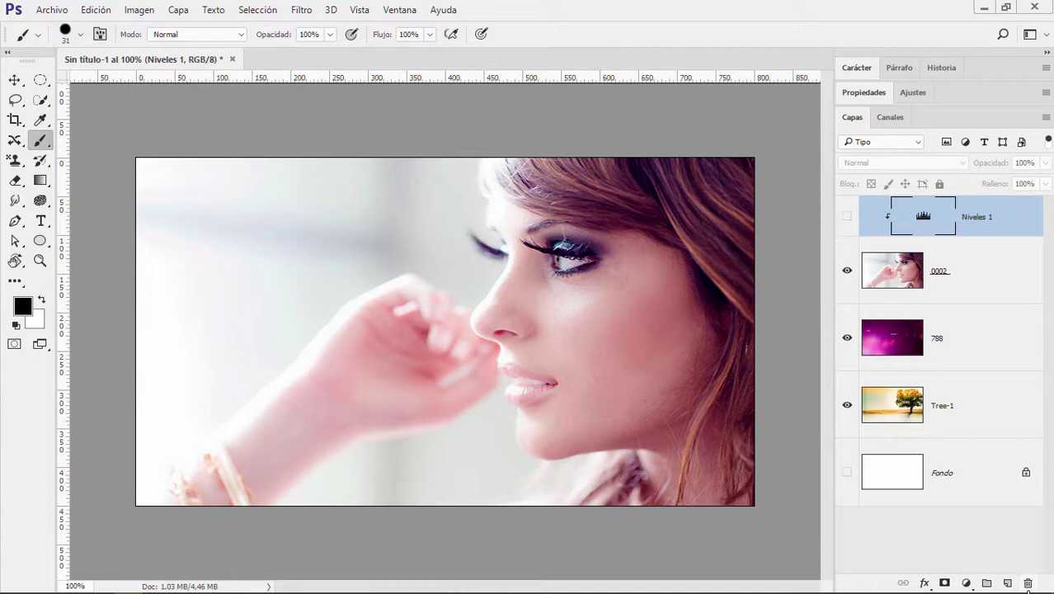
{"action": "left_click", "coordinate": [1027, 583]}
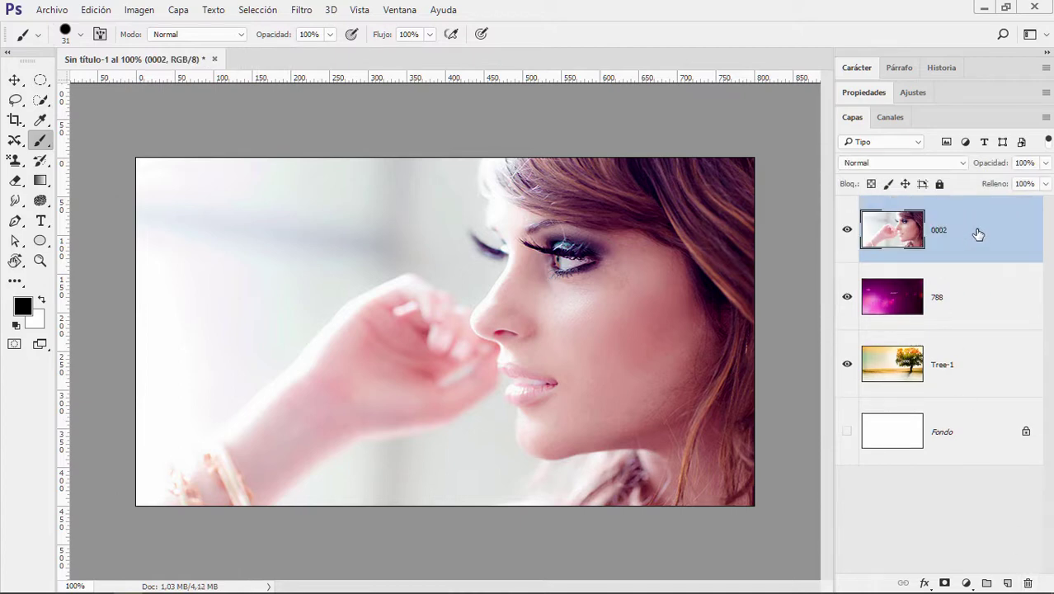
- Convert layer 0002 with Filtro > Convertir para filtros inteligentes
{"action": "left_click", "coordinate": [303, 10]}
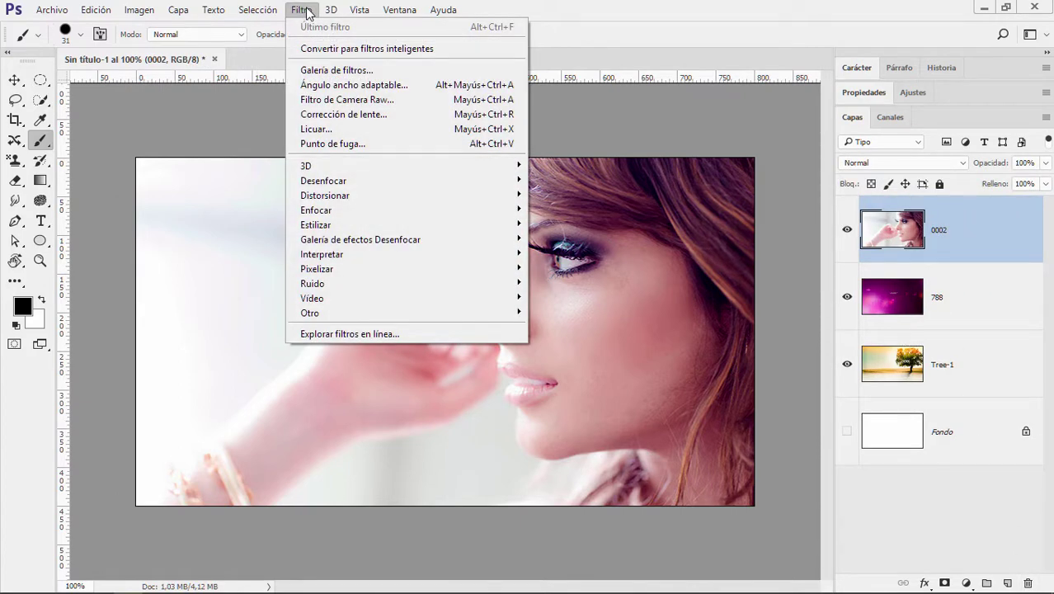
{"action": "left_click", "coordinate": [330, 11]}
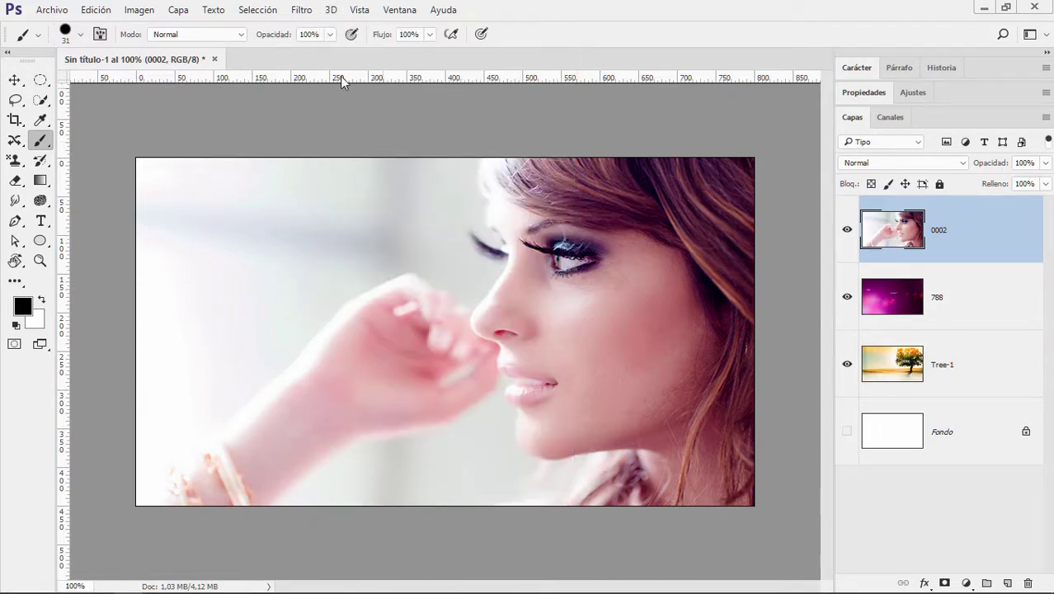
{"action": "left_click", "coordinate": [301, 10]}
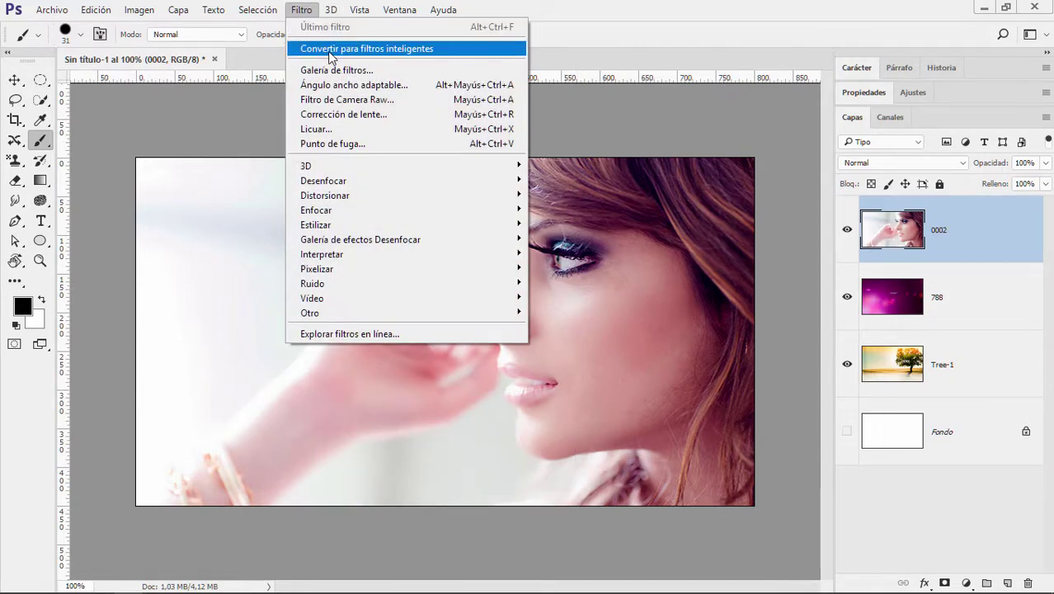
{"action": "left_click", "coordinate": [330, 49]}
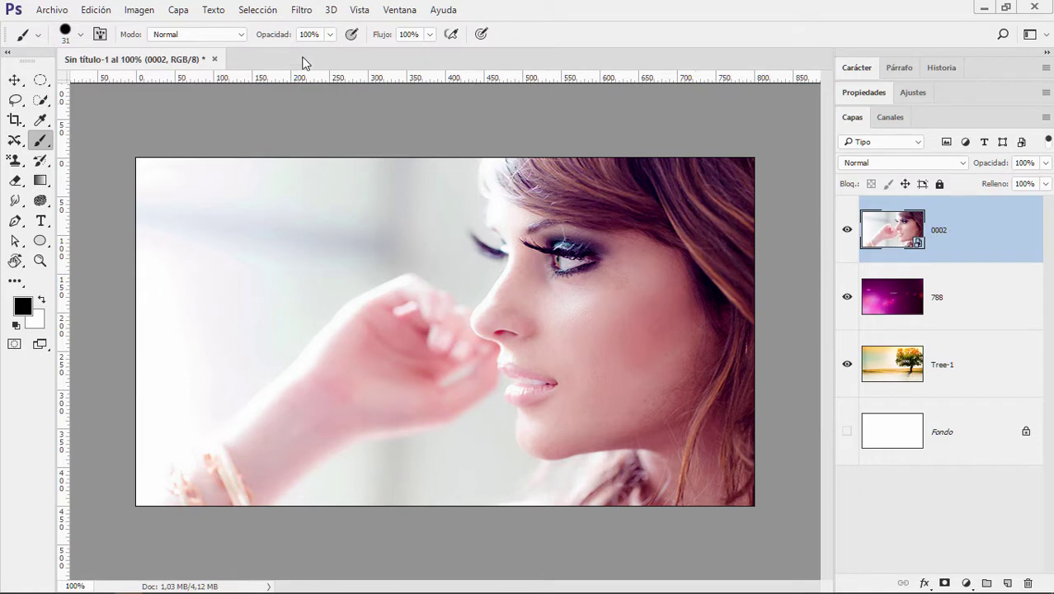
- Try a Desenfocar blur smart filter, then undo it with Ctrl+Z
{"action": "left_click", "coordinate": [299, 10]}
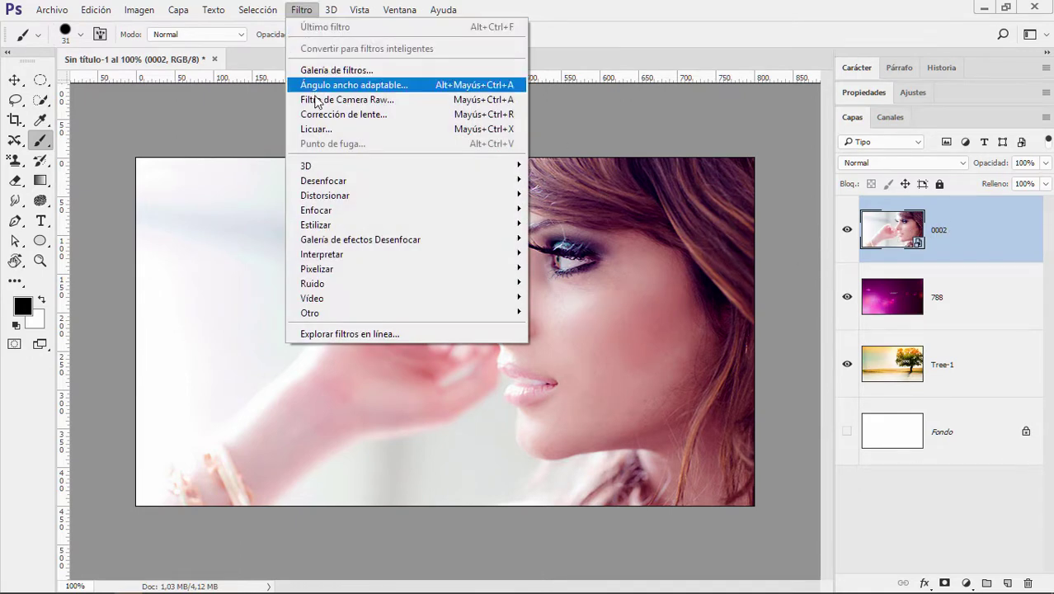
{"action": "left_click", "coordinate": [548, 181]}
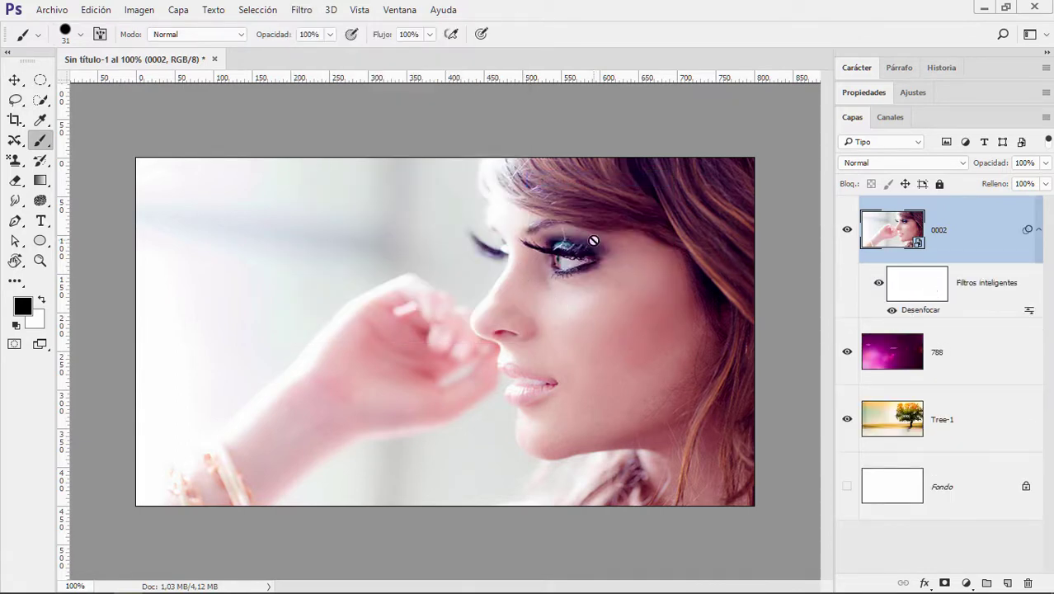
{"action": "key", "text": "ctrl+z"}
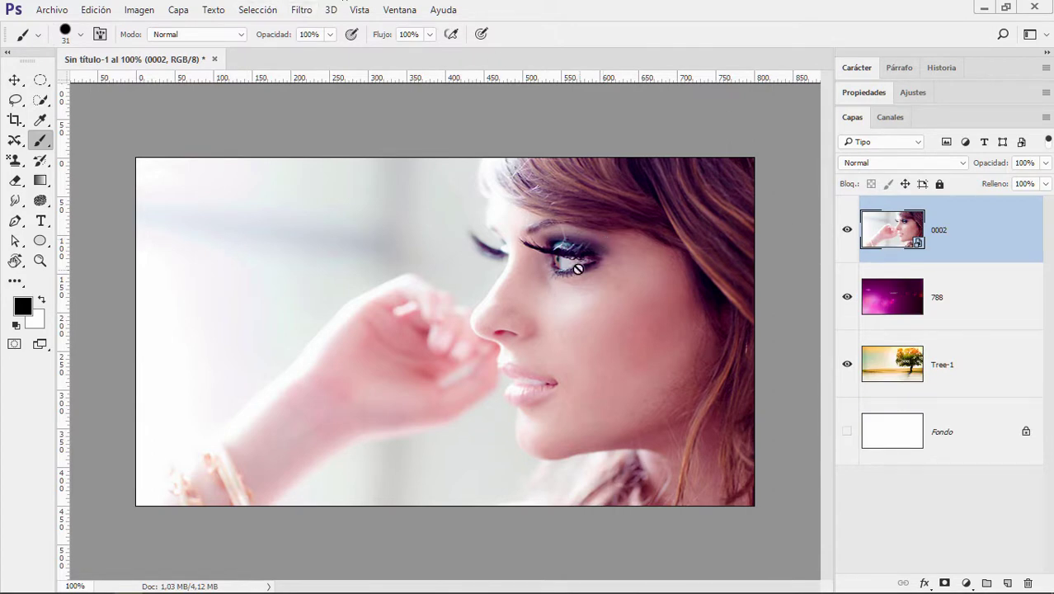
{"action": "left_click", "coordinate": [301, 11]}
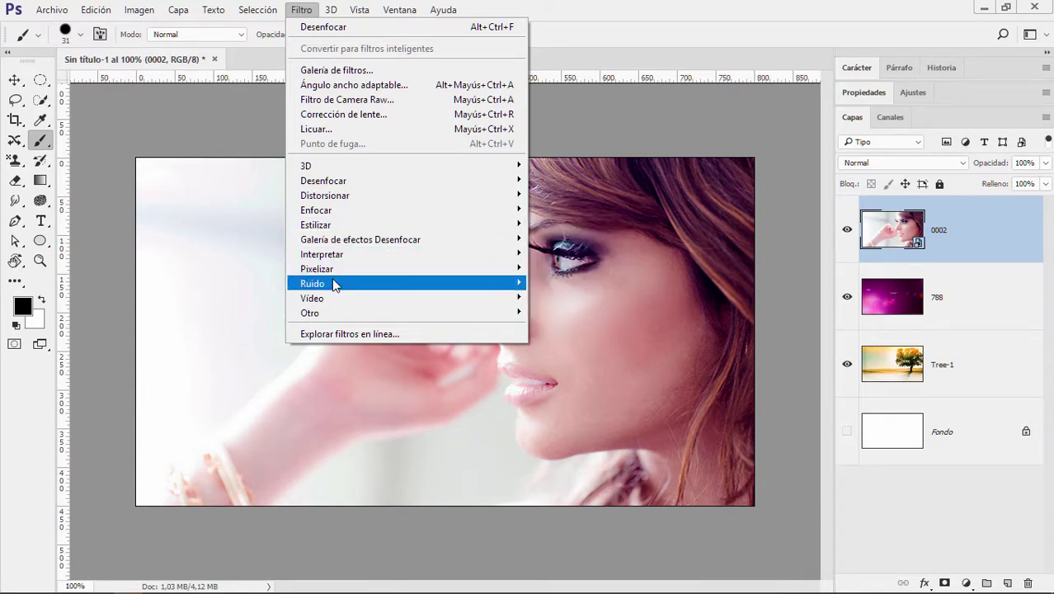
- In Licuar, forward-warp the hand, twirl the fingers and eyelashes, and confirm
{"action": "left_click", "coordinate": [342, 129]}
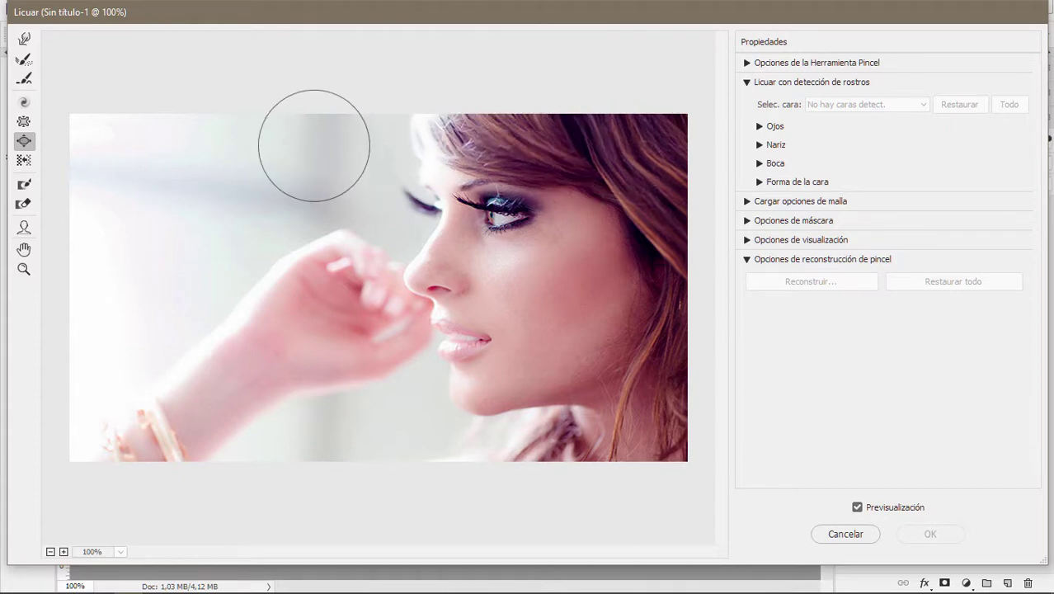
{"action": "left_click", "coordinate": [581, 185]}
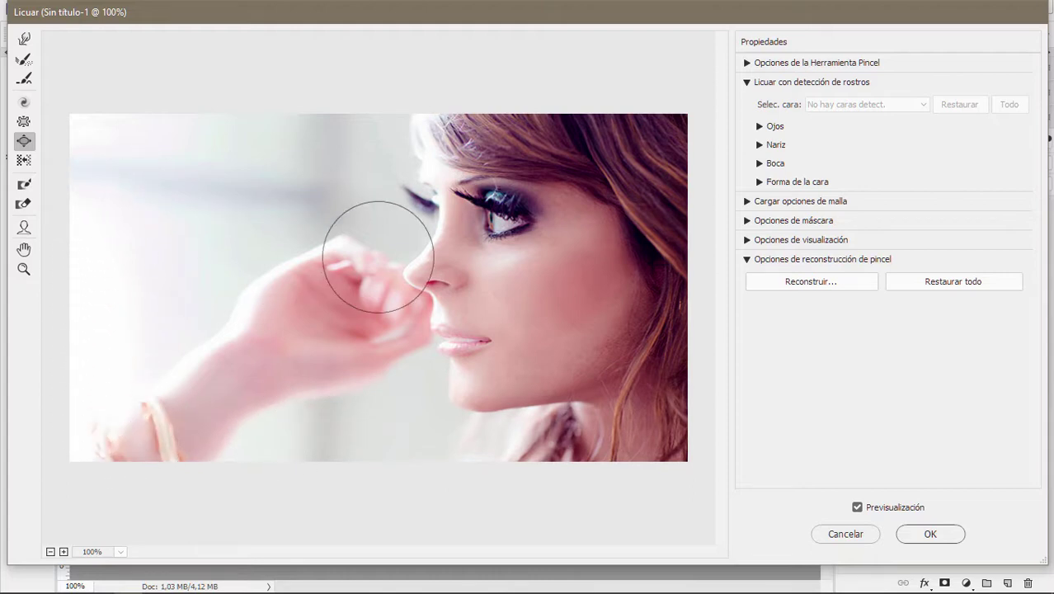
{"action": "mouse_move", "coordinate": [377, 256]}
{"action": "left_mouse_down"}
{"action": "mouse_move", "coordinate": [268, 271]}
{"action": "mouse_move", "coordinate": [430, 271]}
{"action": "mouse_move", "coordinate": [183, 282]}
{"action": "mouse_move", "coordinate": [271, 212]}
{"action": "mouse_move", "coordinate": [317, 229]}
{"action": "mouse_move", "coordinate": [271, 290]}
{"action": "mouse_move", "coordinate": [263, 340]}
{"action": "left_mouse_up"}
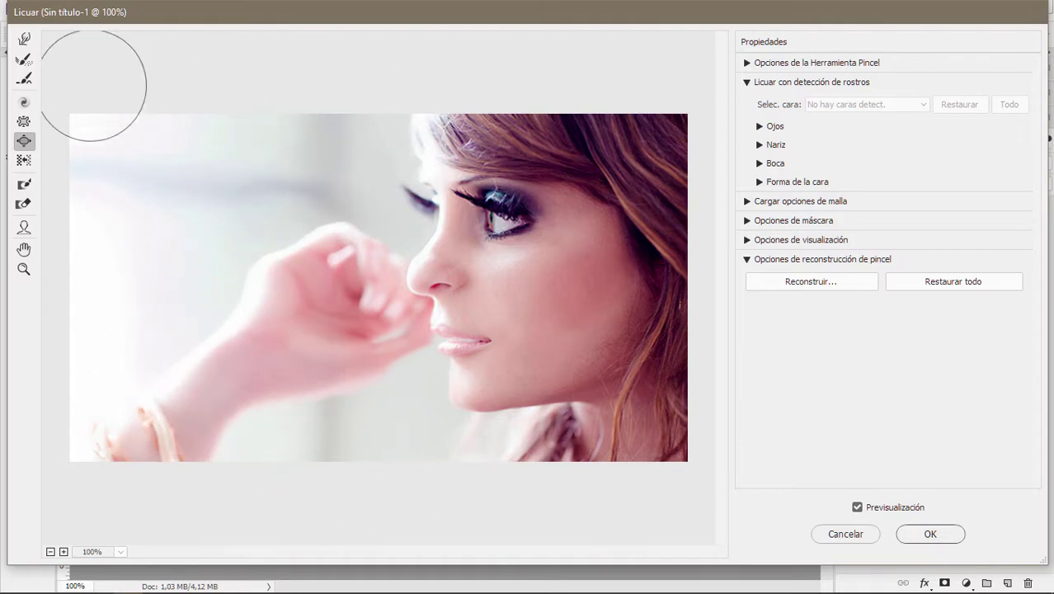
{"action": "left_click", "coordinate": [24, 103]}
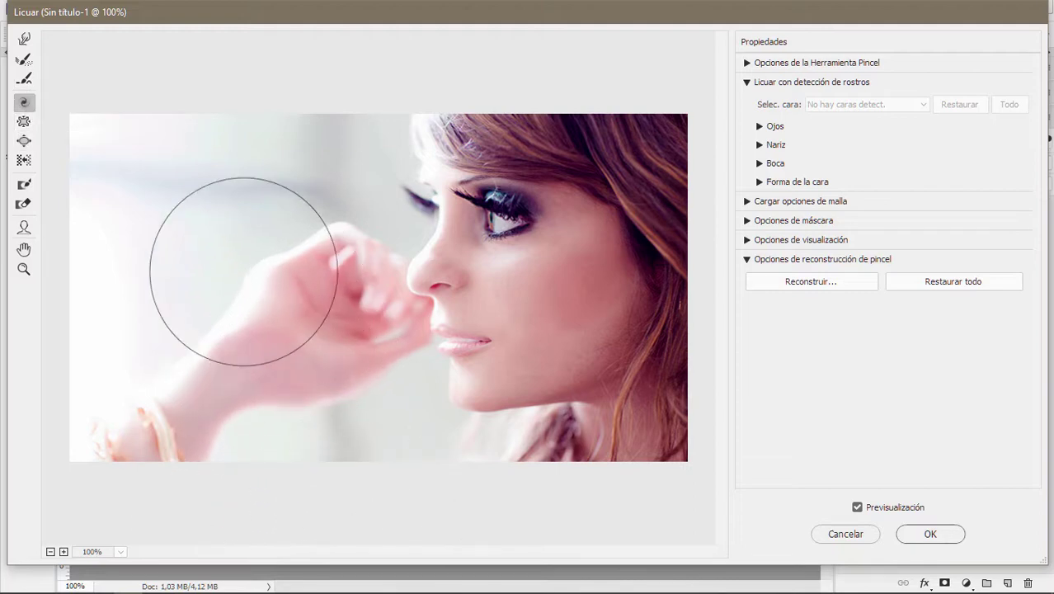
{"action": "left_click_drag", "start_coordinate": [272, 223], "coordinate": [294, 248]}
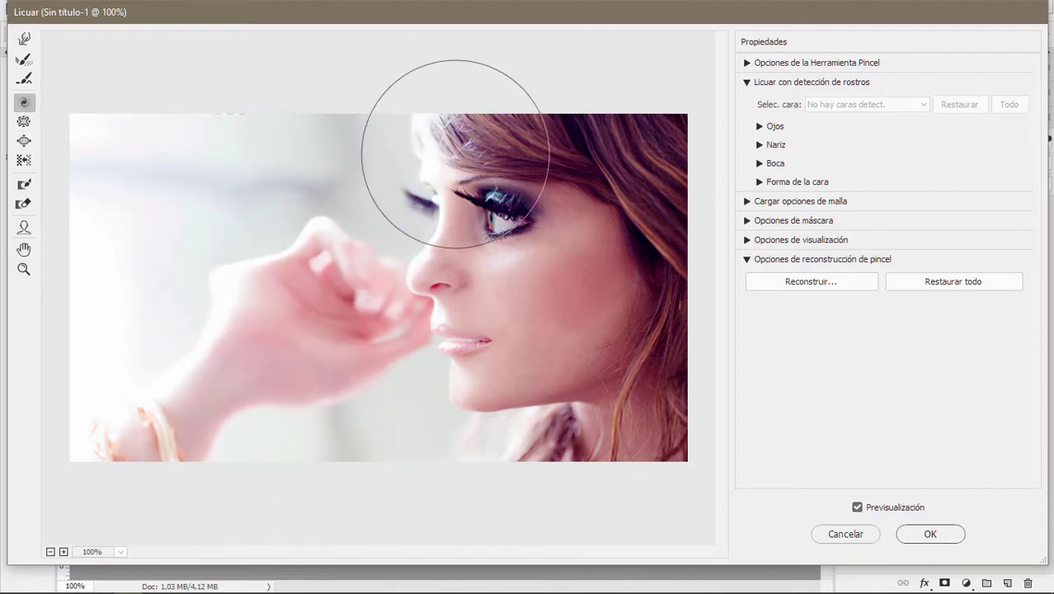
{"action": "left_click_drag", "start_coordinate": [454, 154], "coordinate": [364, 141]}
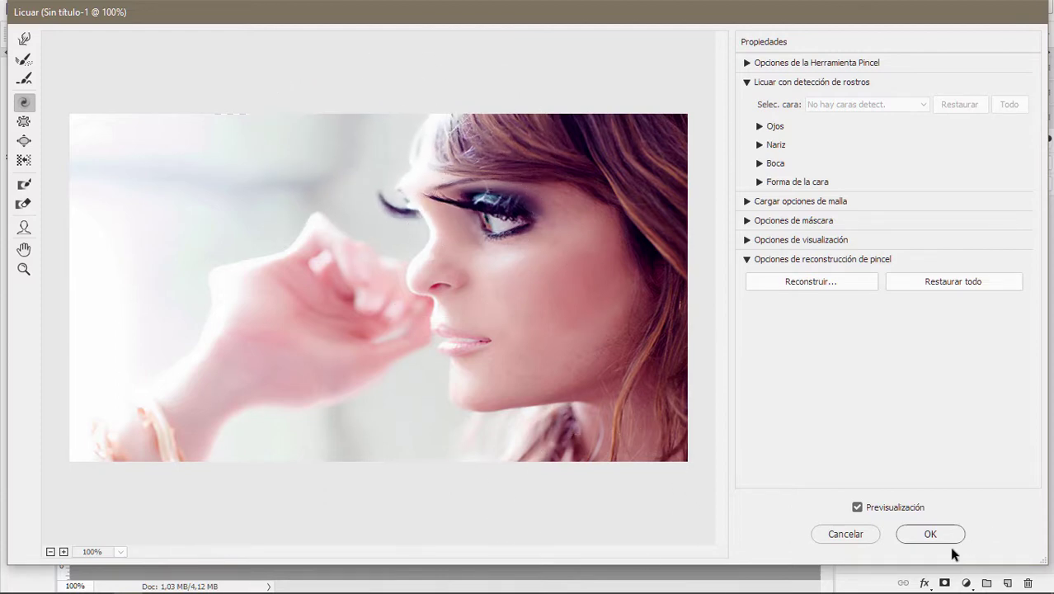
{"action": "left_click", "coordinate": [930, 535]}
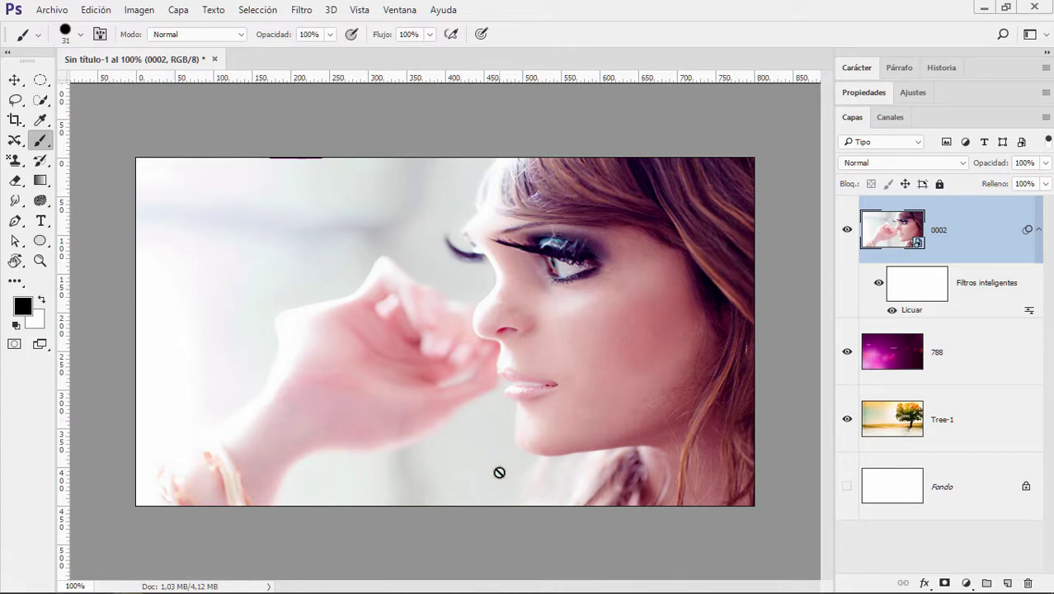
- Select the Liquify smart filter mask and toggle the filter to compare with the original
{"action": "left_click", "coordinate": [15, 80]}
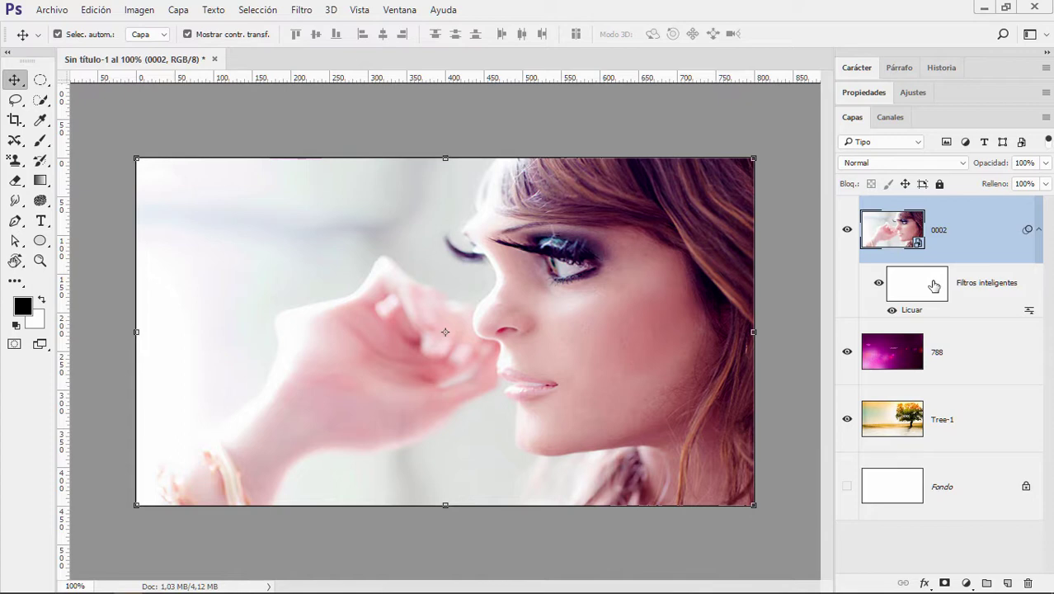
{"action": "left_click", "coordinate": [933, 285]}
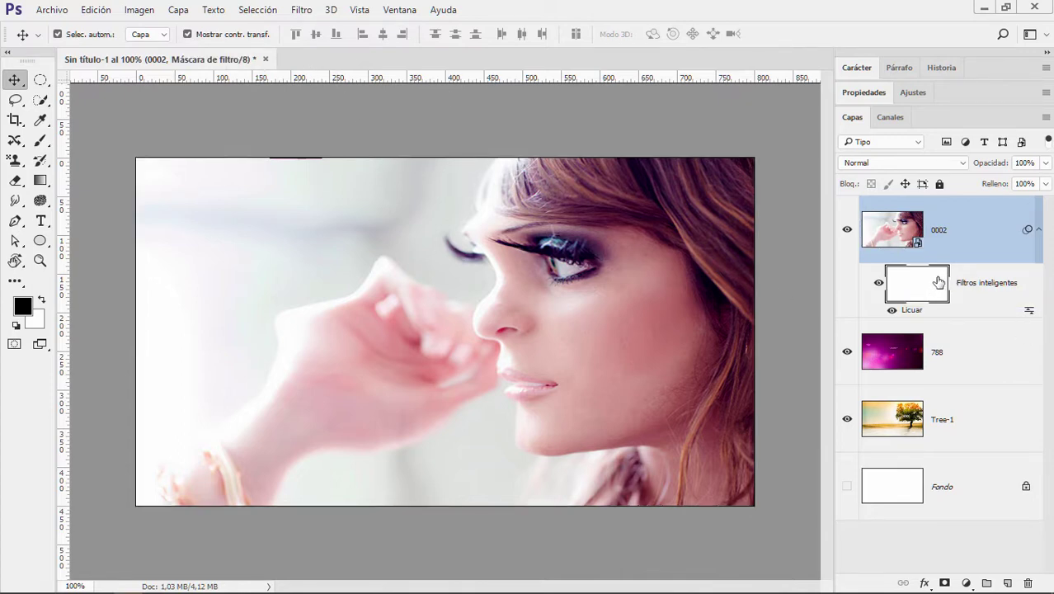
{"action": "left_click", "coordinate": [879, 284]}
{"action": "left_click", "coordinate": [879, 285]}
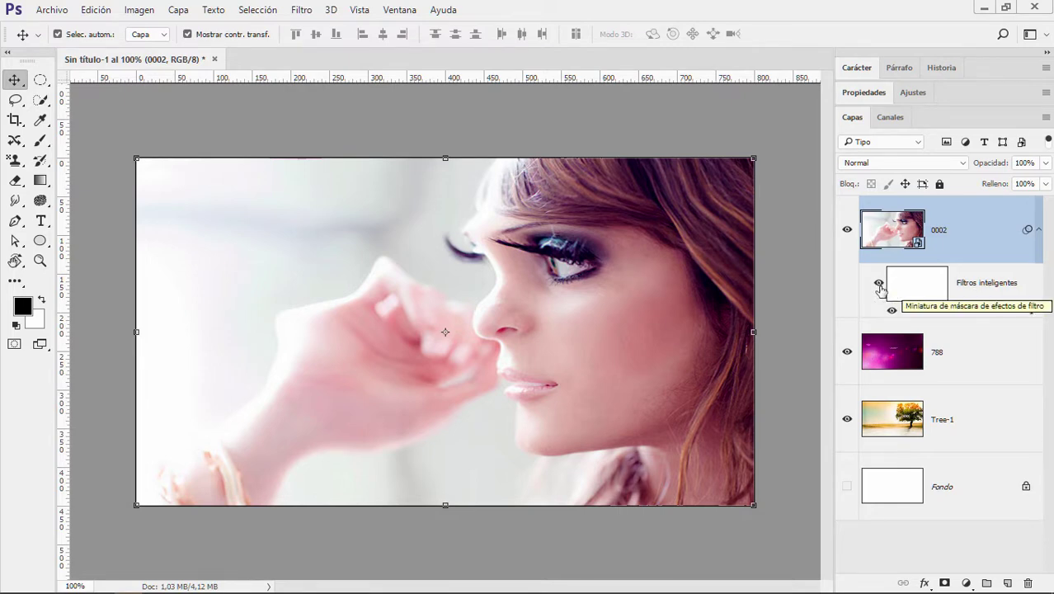
- Paint black on the filter mask with a 171 px brush, everywhere except the face
{"action": "left_click", "coordinate": [915, 294]}
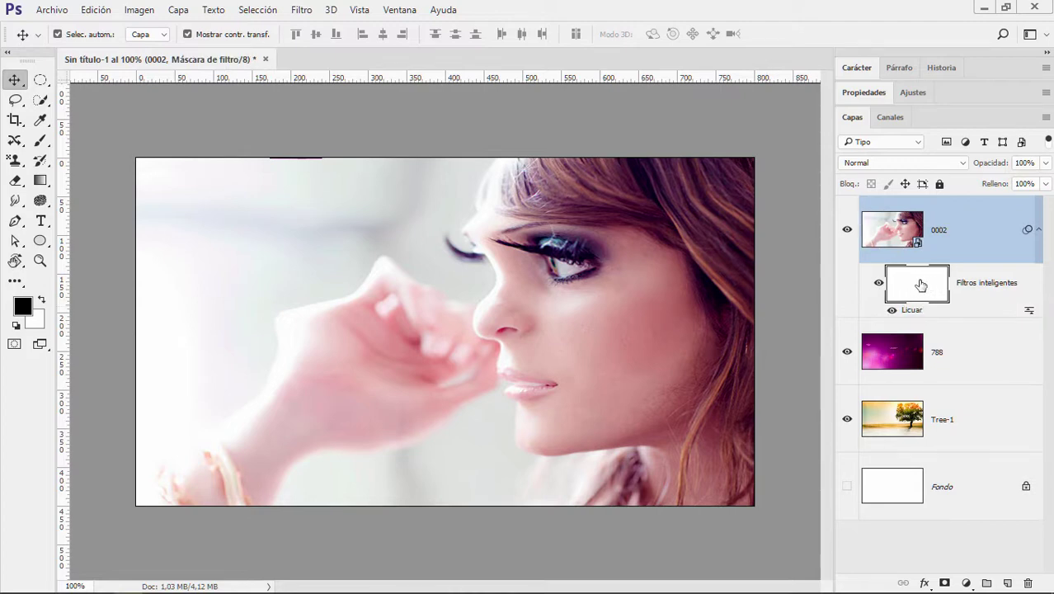
{"action": "left_click", "coordinate": [40, 141]}
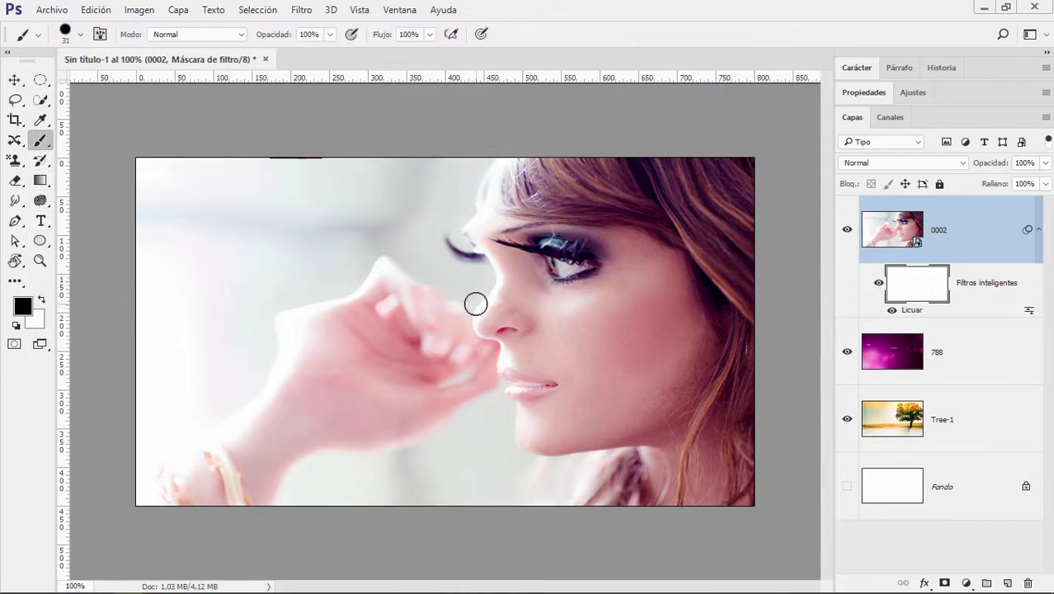
{"action": "left_click_drag", "start_coordinate": [476, 304], "coordinate": [531, 299]}
{"action": "mouse_move", "coordinate": [348, 247]}
{"action": "left_mouse_down"}
{"action": "mouse_move", "coordinate": [228, 294]}
{"action": "mouse_move", "coordinate": [172, 404]}
{"action": "mouse_move", "coordinate": [312, 324]}
{"action": "mouse_move", "coordinate": [294, 169]}
{"action": "mouse_move", "coordinate": [153, 222]}
{"action": "left_mouse_up"}
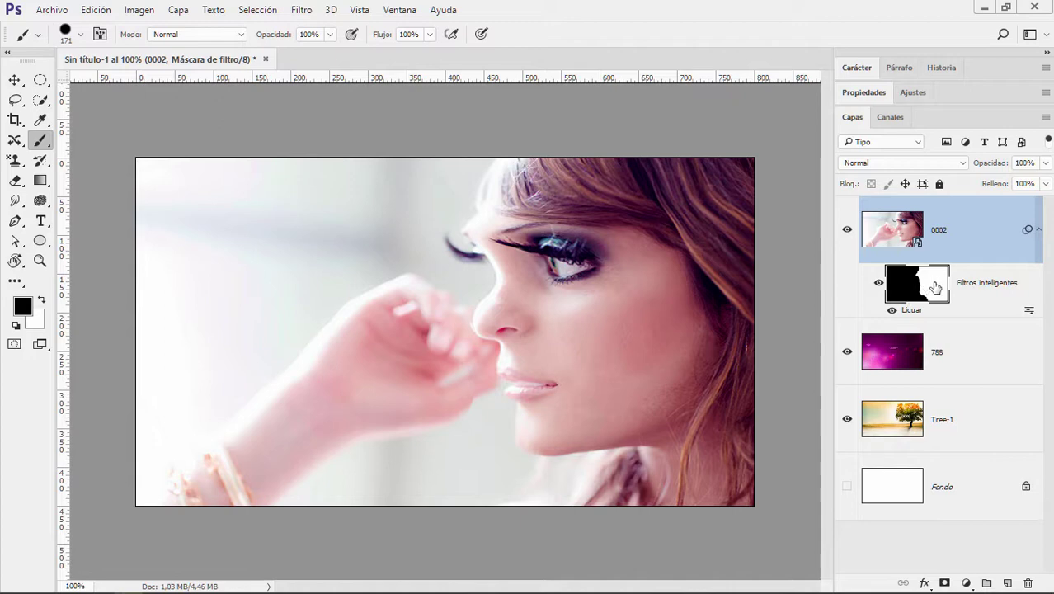
{"action": "right_click", "coordinate": [935, 286]}
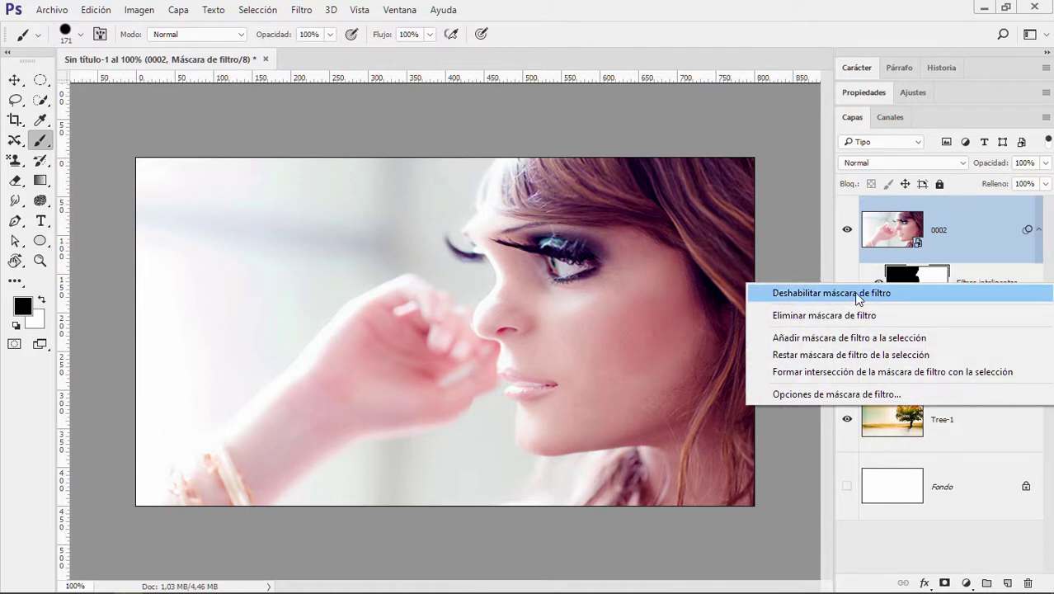
{"action": "left_click", "coordinate": [789, 10]}
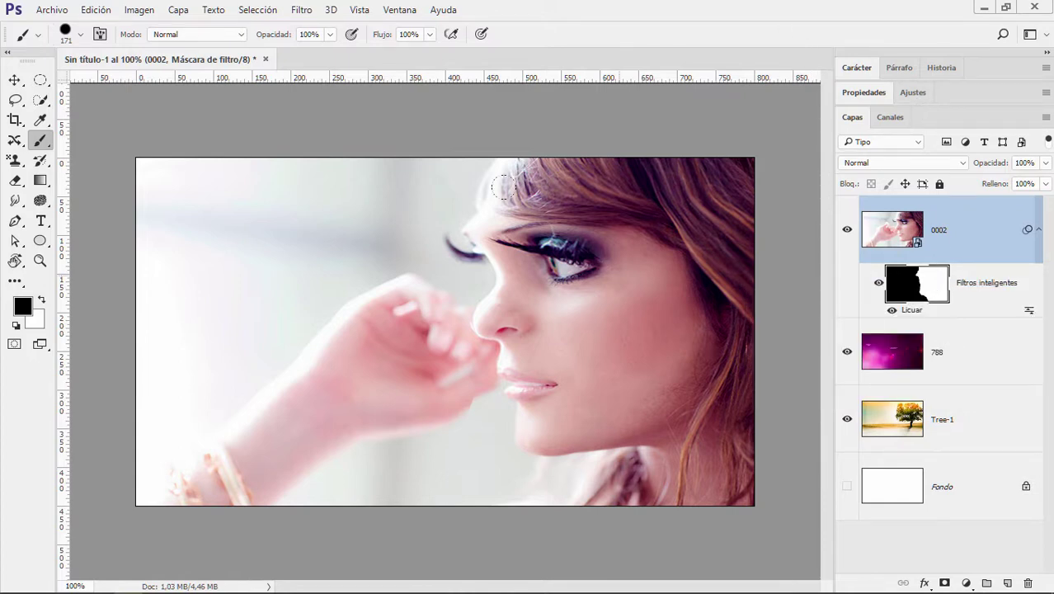
{"action": "left_click", "coordinate": [913, 93]}
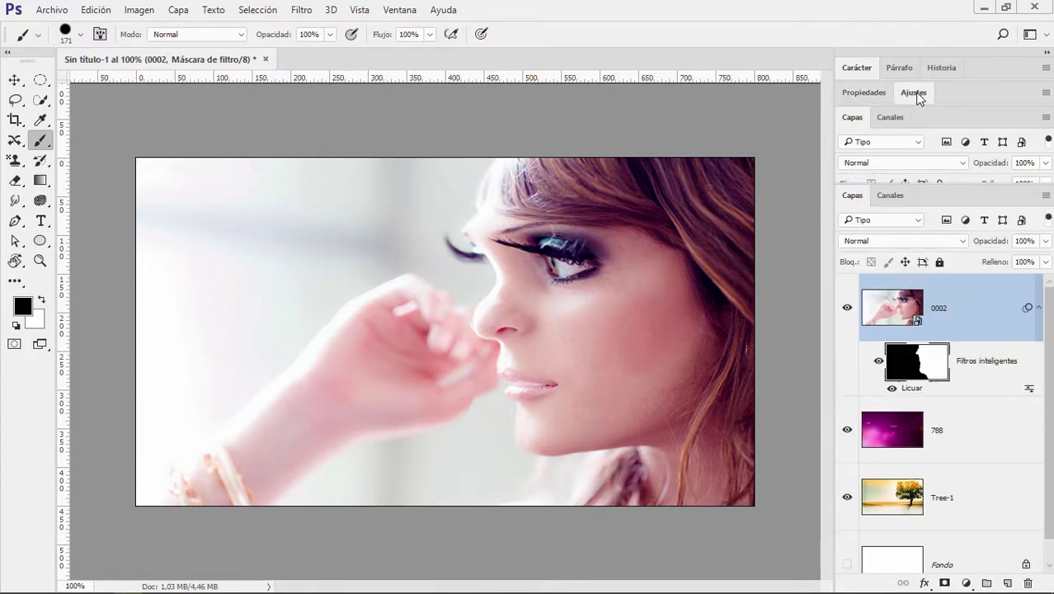
{"action": "left_click", "coordinate": [915, 93]}
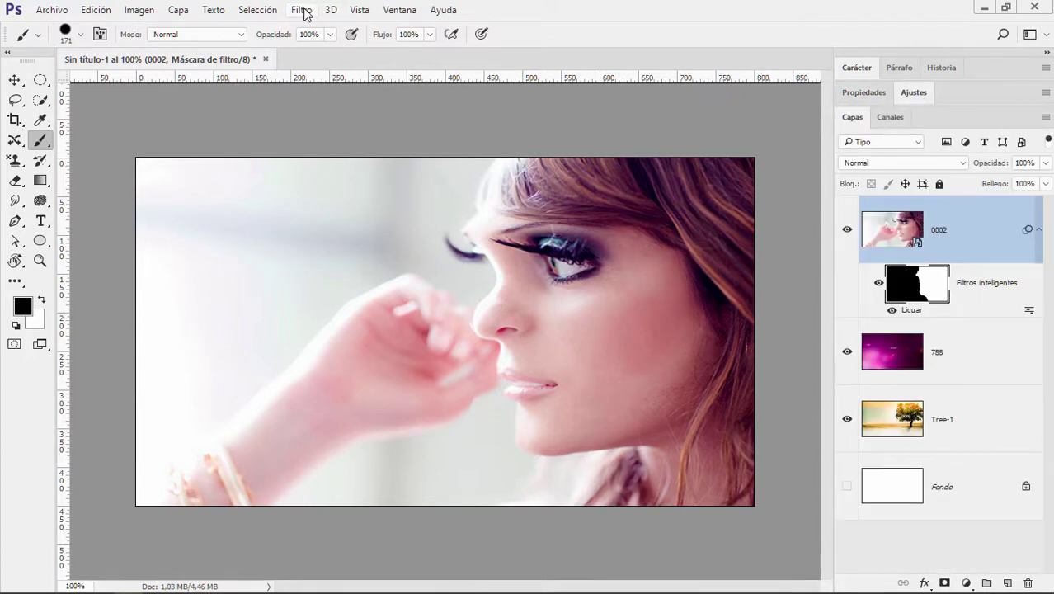